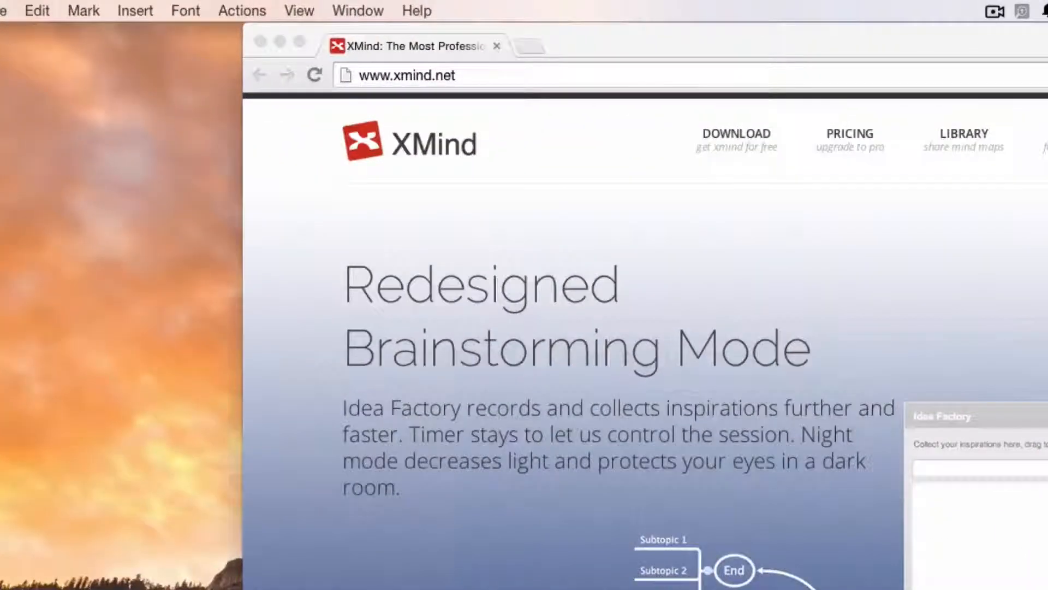
scroll(625, 225, down, 1)
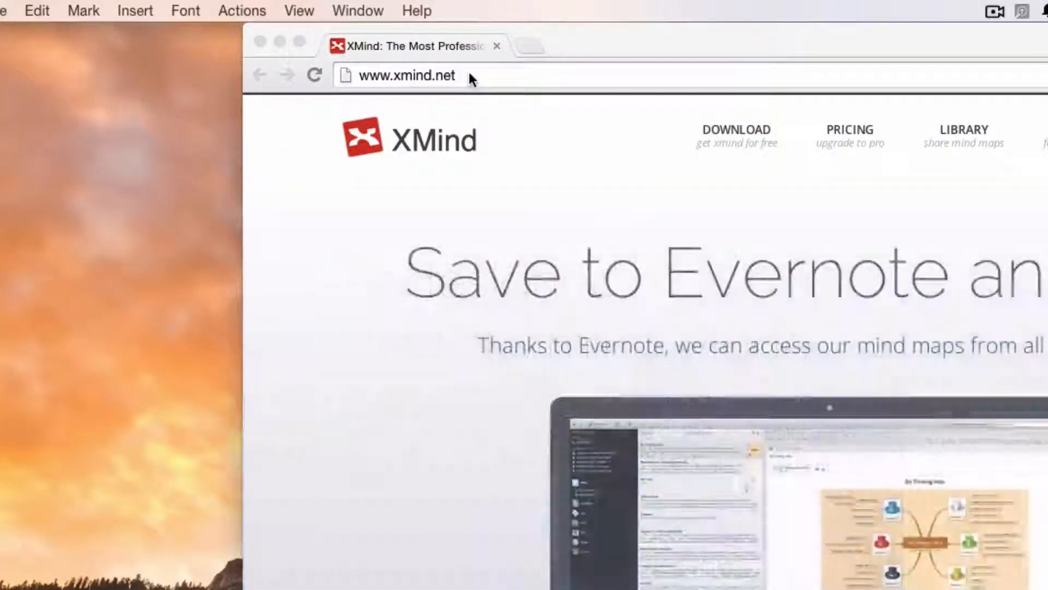
drag(467, 72, 356, 72)
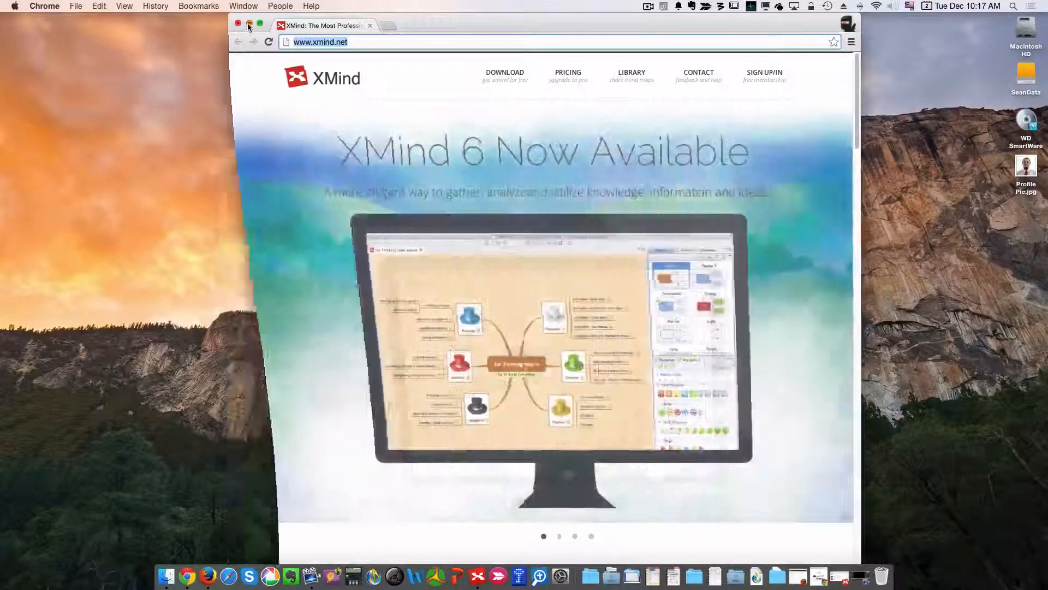
click(249, 24)
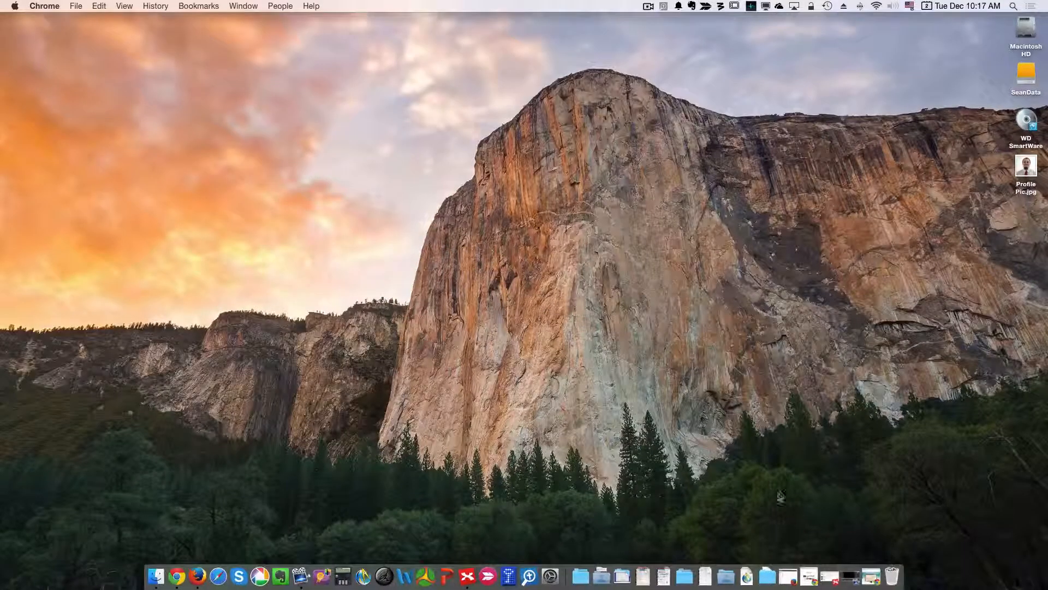
Step: Switch to XMind and create a new mind-map workbook from the Blank template
click(828, 586)
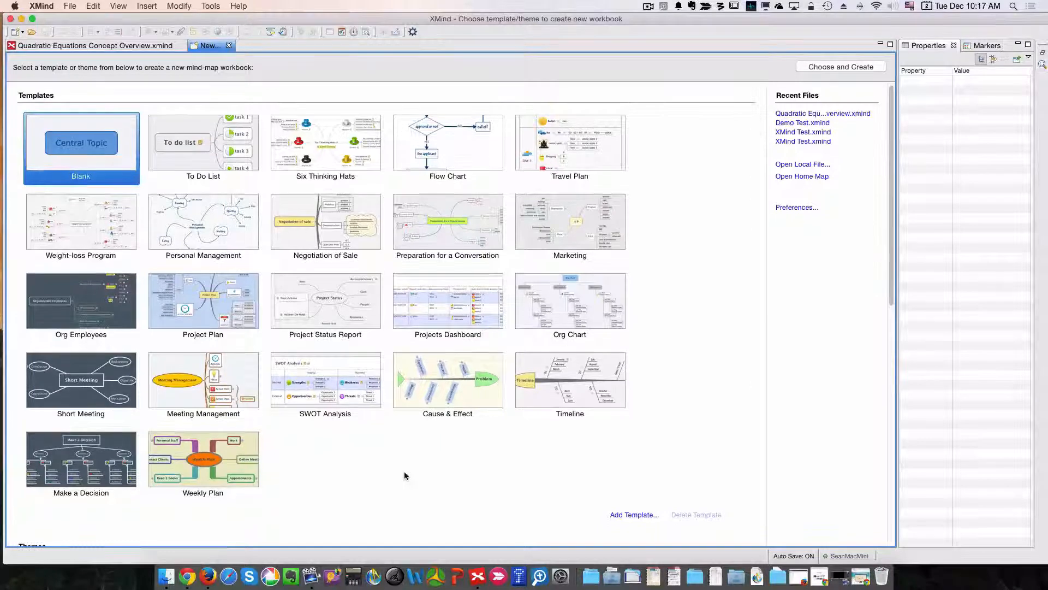
scroll(405, 469, down, 1)
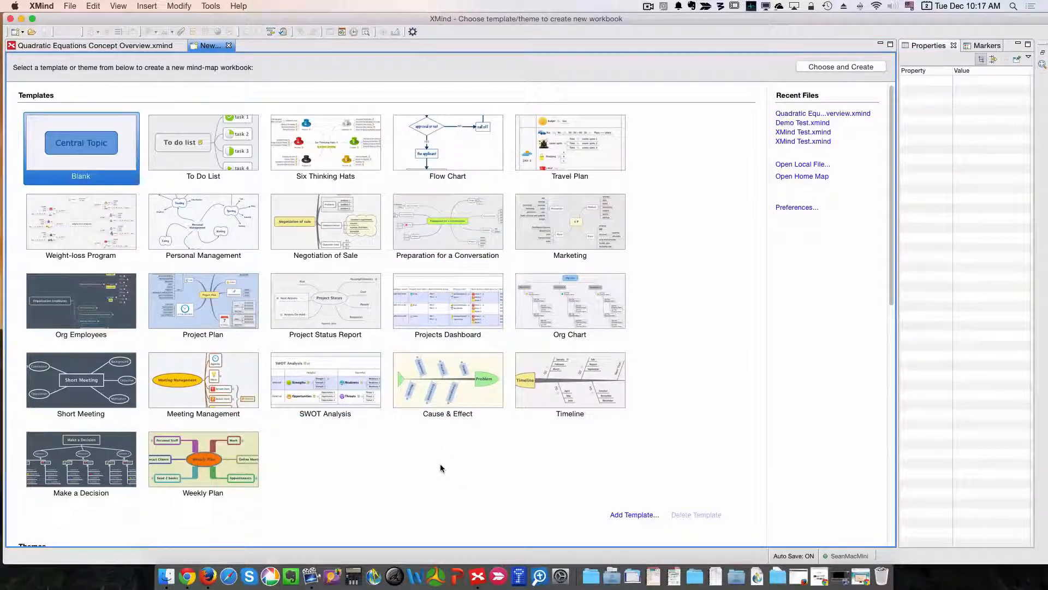
scroll(436, 467, down, 1)
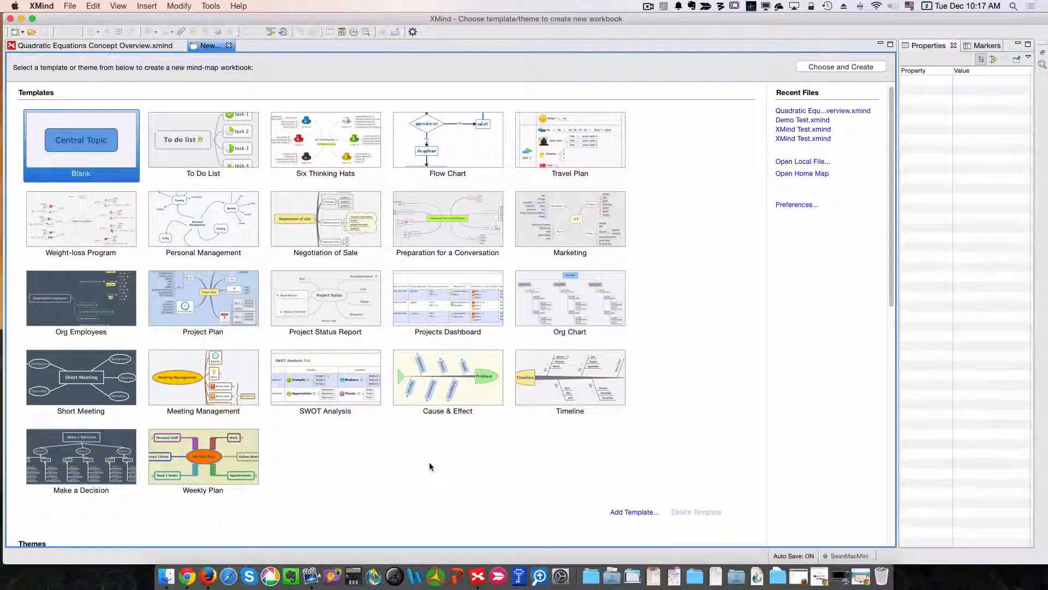
double_click(96, 157)
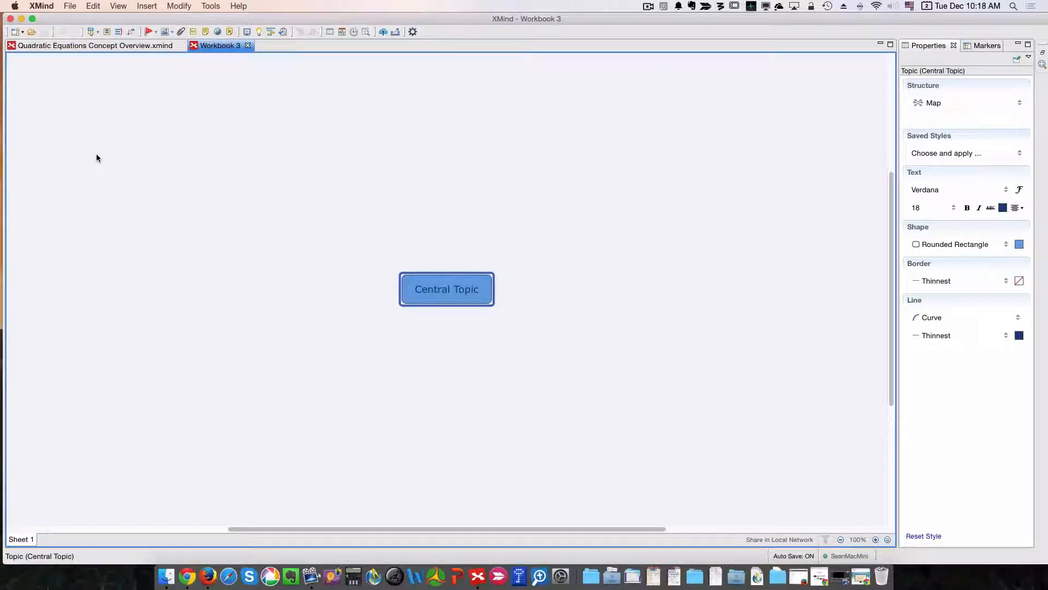
Step: Add four main topics around the central topic
click(418, 203)
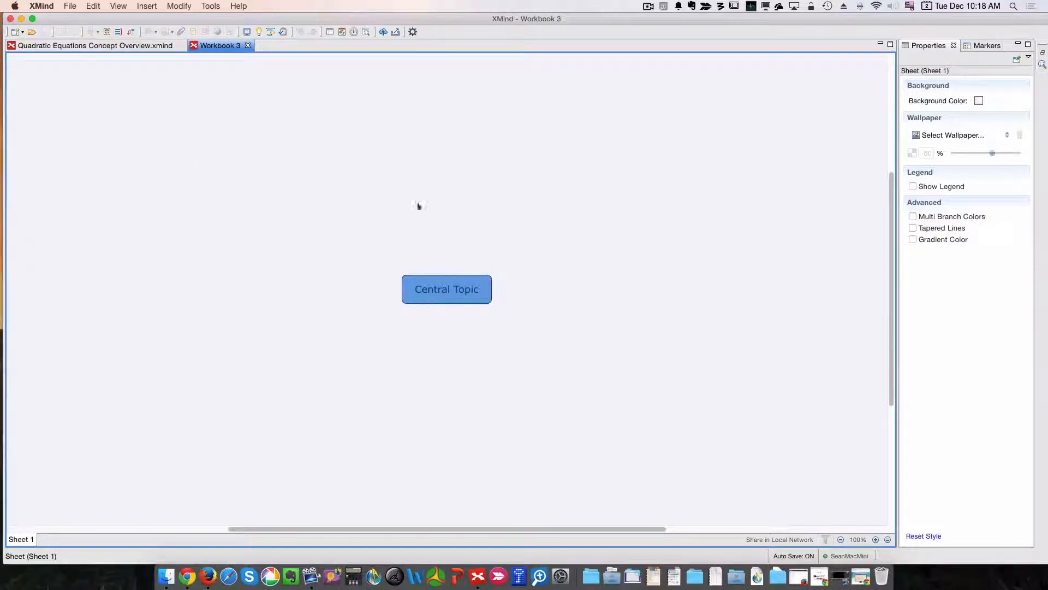
click(453, 285)
key(Tab)
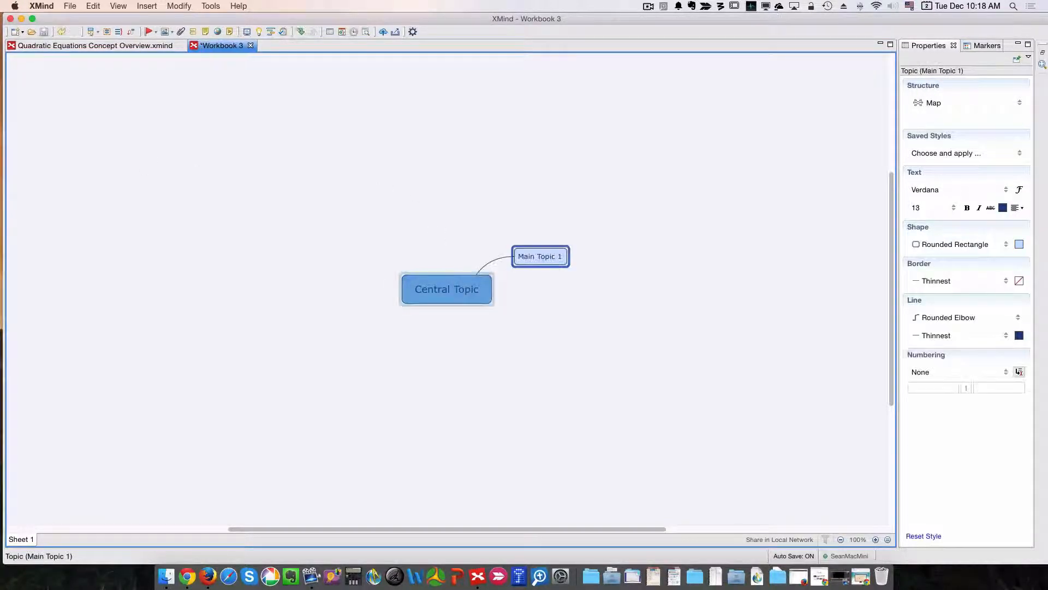
key(Return)
key(Return)
key(Return)
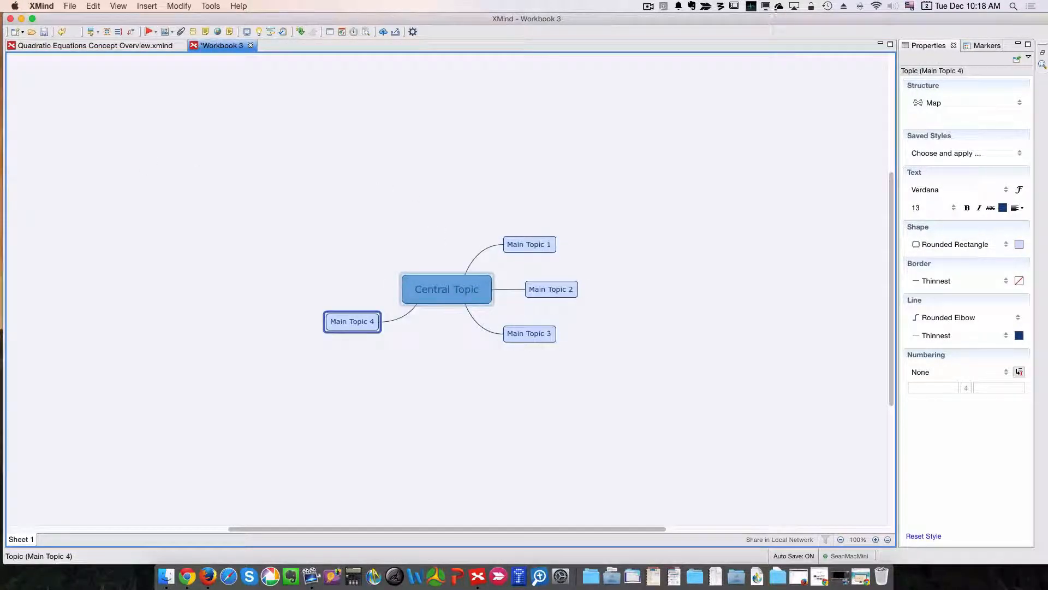
Step: Undo the addition of the four main topics, leaving only the central topic
key(super+z)
key(super+z)
key(super+z)
key(super+z)
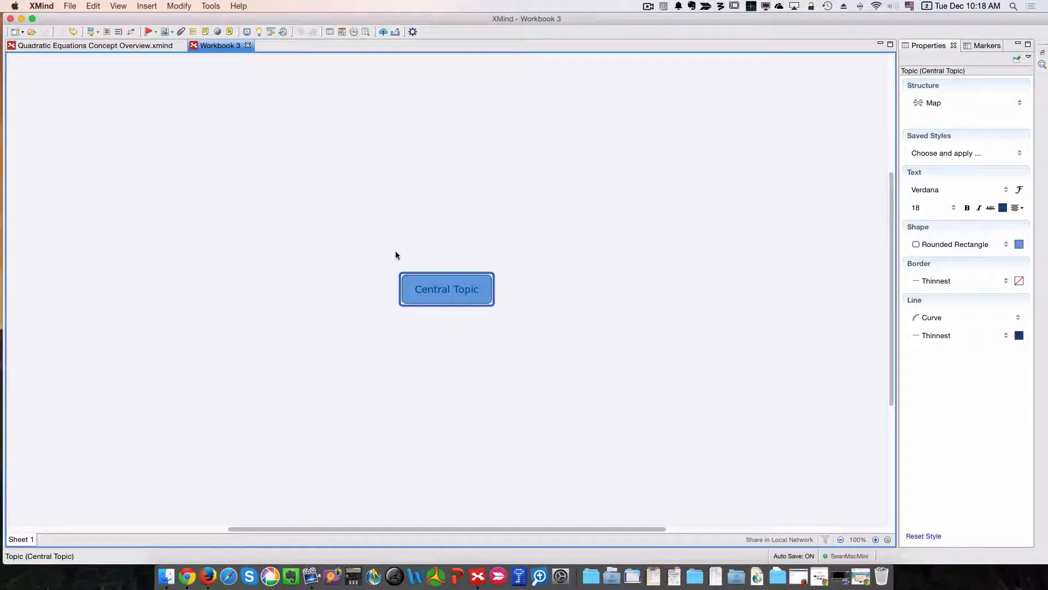
Step: Show the gallery of available themes and browse through it
click(118, 7)
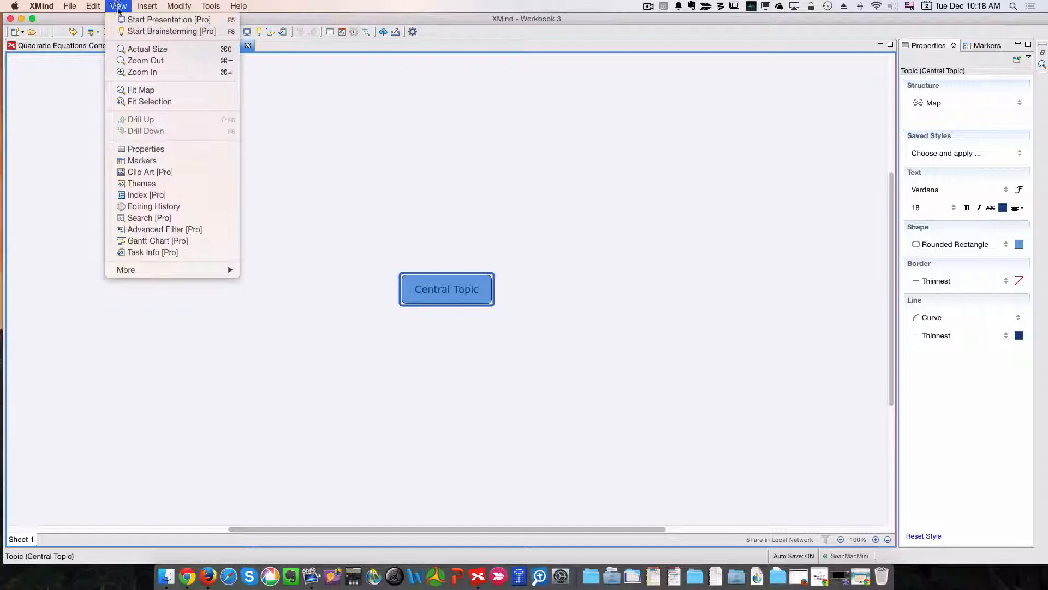
click(156, 184)
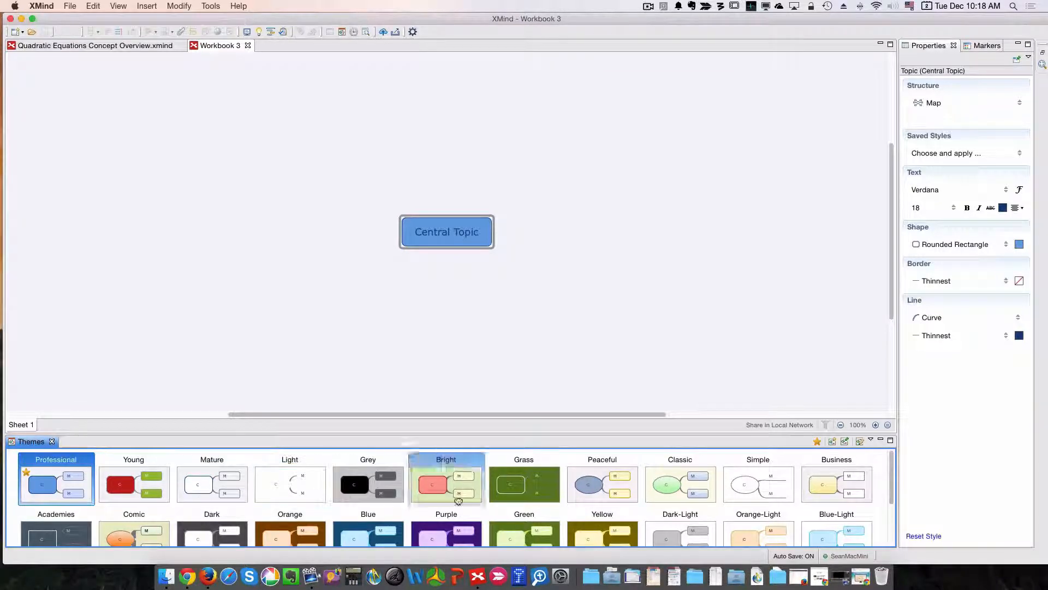
scroll(524, 496, down, 3)
scroll(524, 497, up, 3)
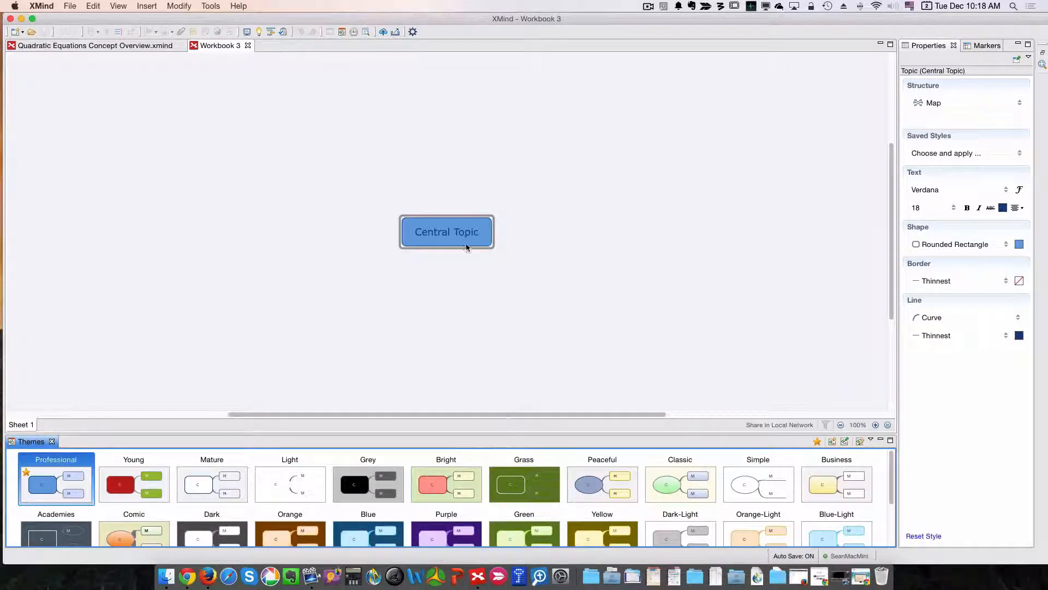
Step: Add three main topics to the central topic and deselect everything on the sheet
click(463, 236)
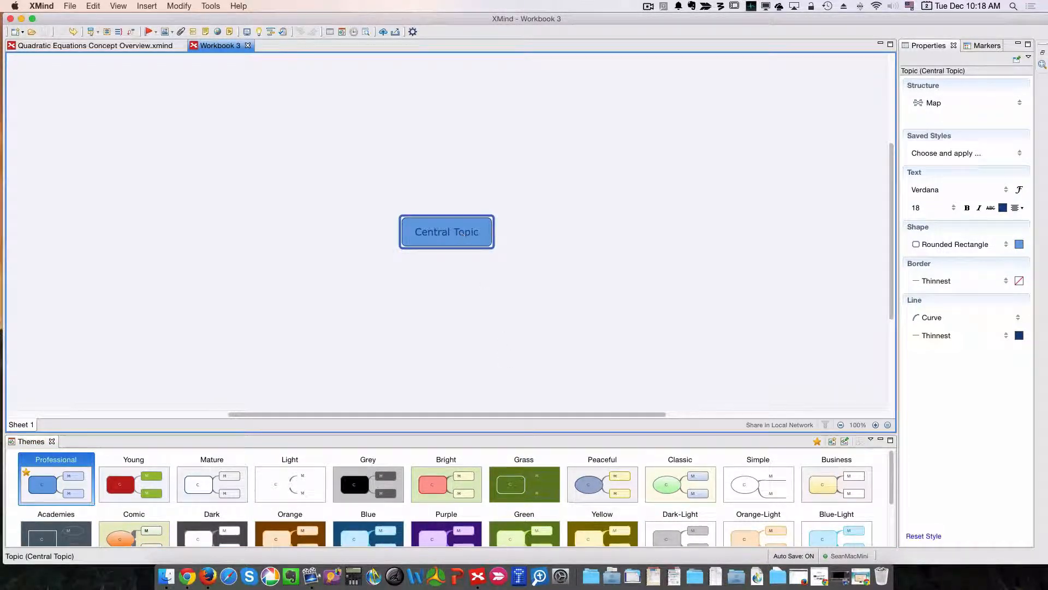
key(Return)
key(Return)
key(Return)
click(339, 323)
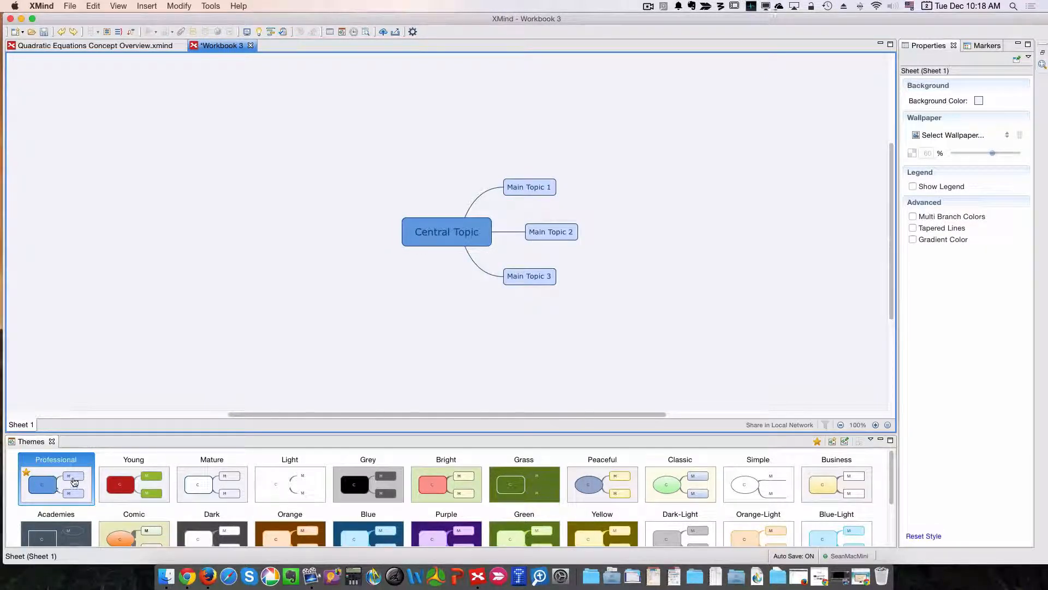
Step: Try the Grey, Grass and Light themes on the map, then Grey again
double_click(387, 489)
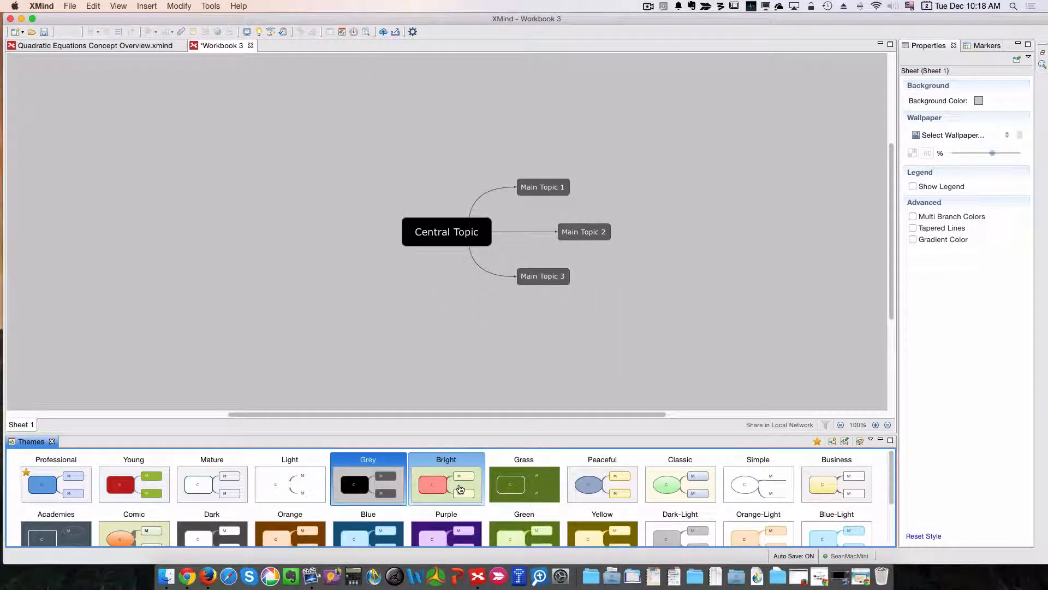
double_click(532, 485)
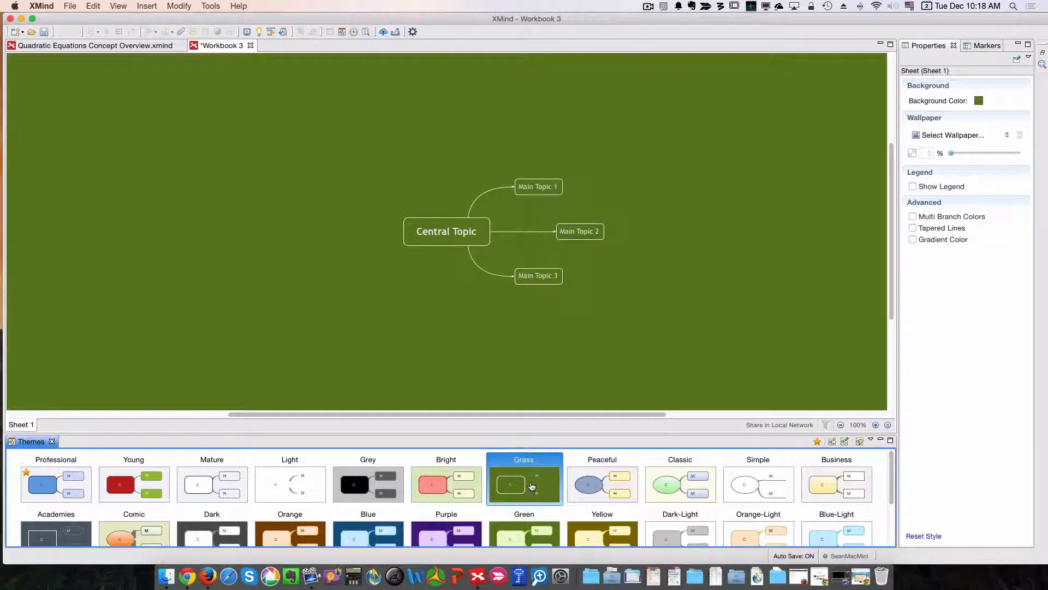
double_click(306, 485)
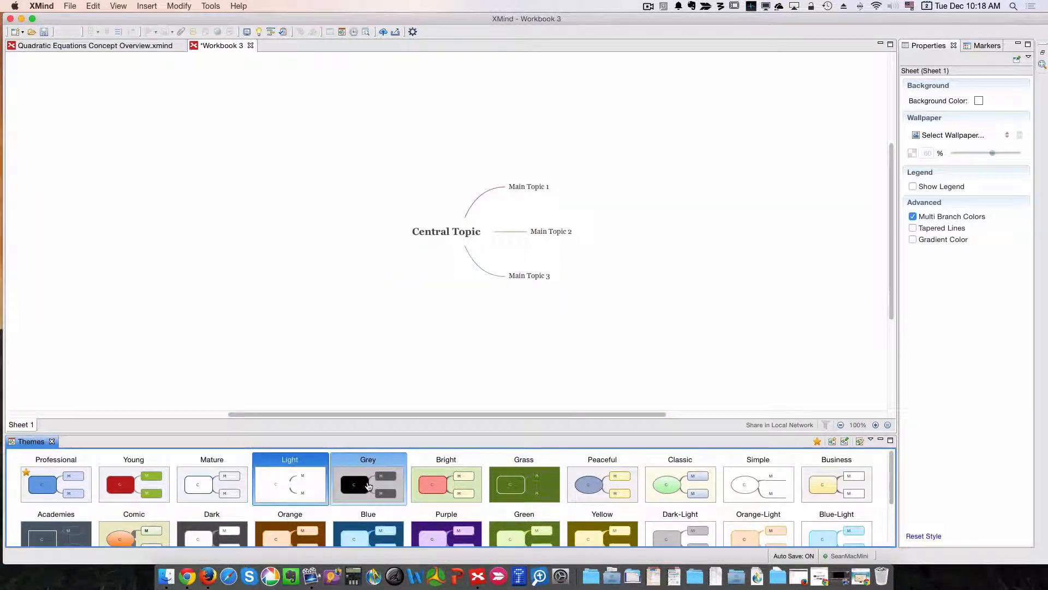
double_click(368, 486)
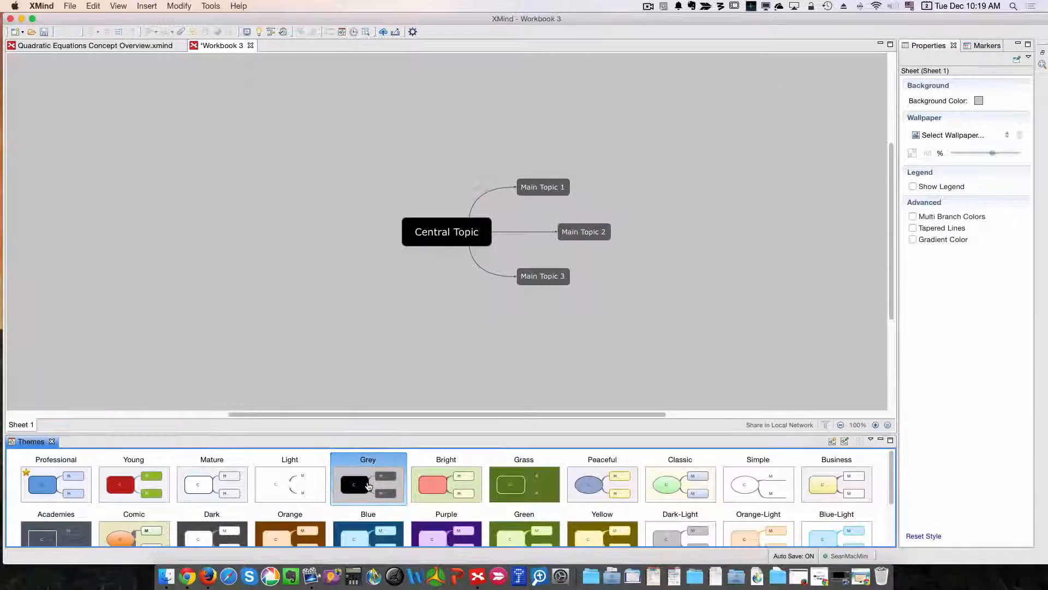
Step: Apply the Light theme to the map and minimize the theme gallery to enlarge the canvas
double_click(277, 484)
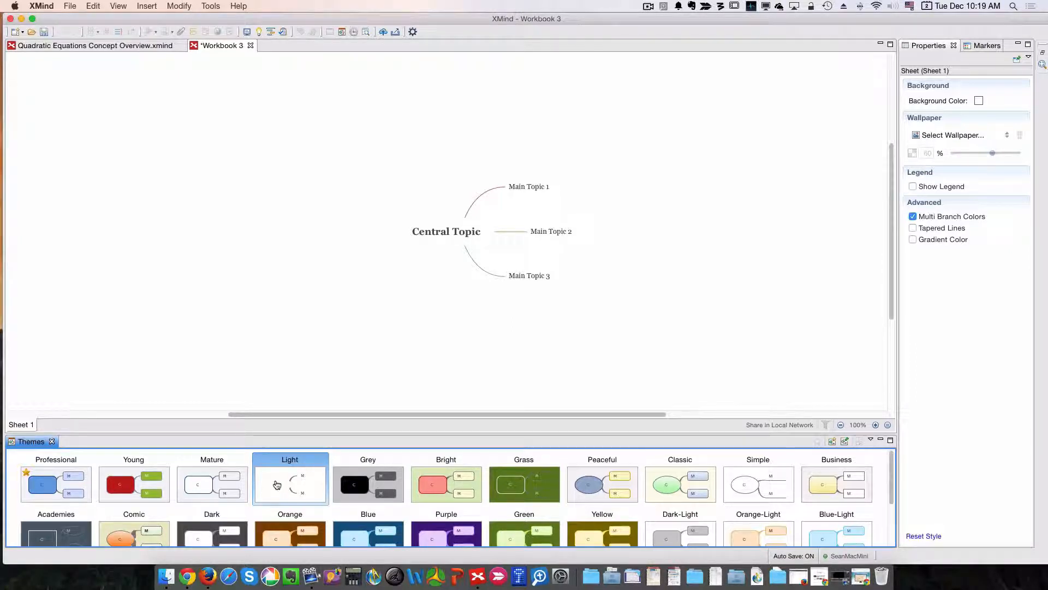
click(336, 484)
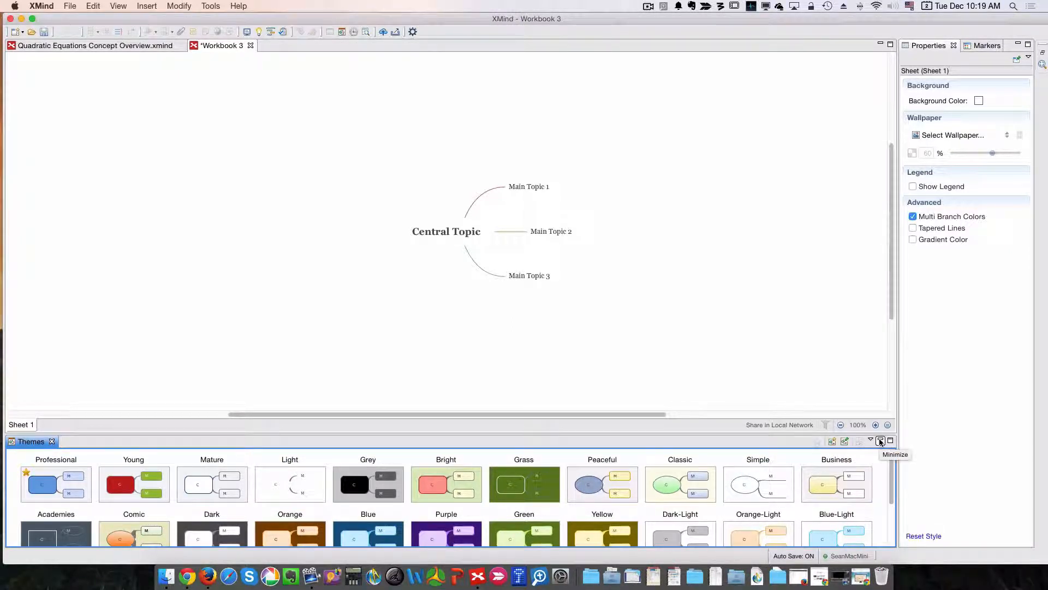
click(880, 440)
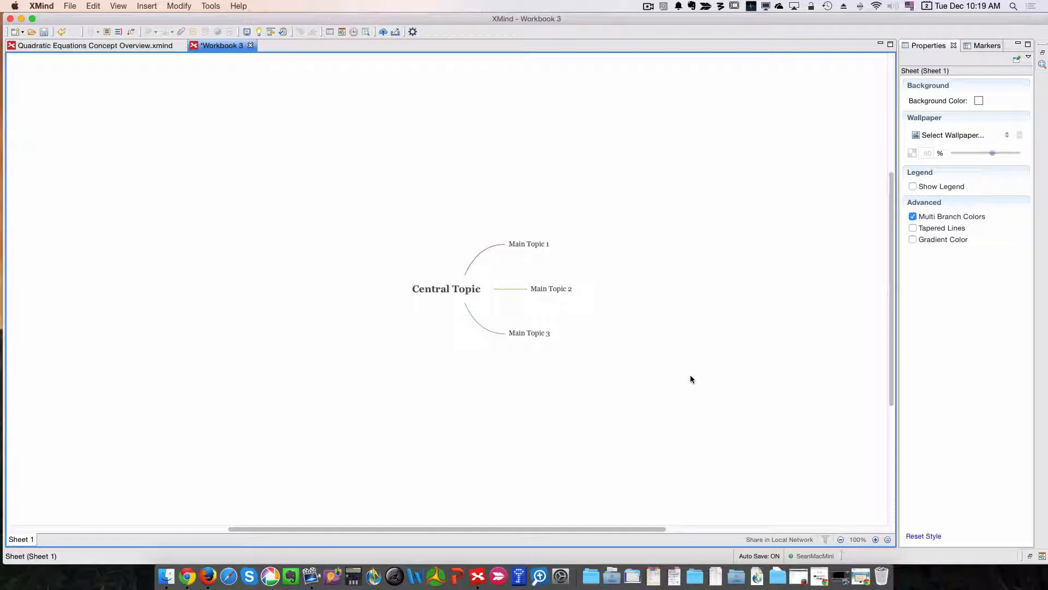
click(1042, 556)
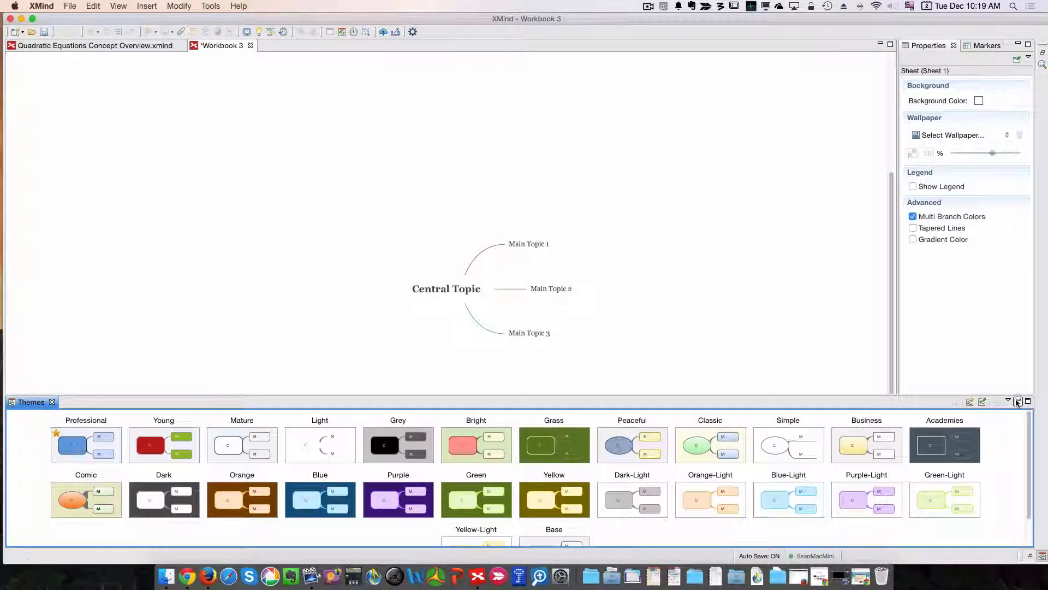
click(634, 393)
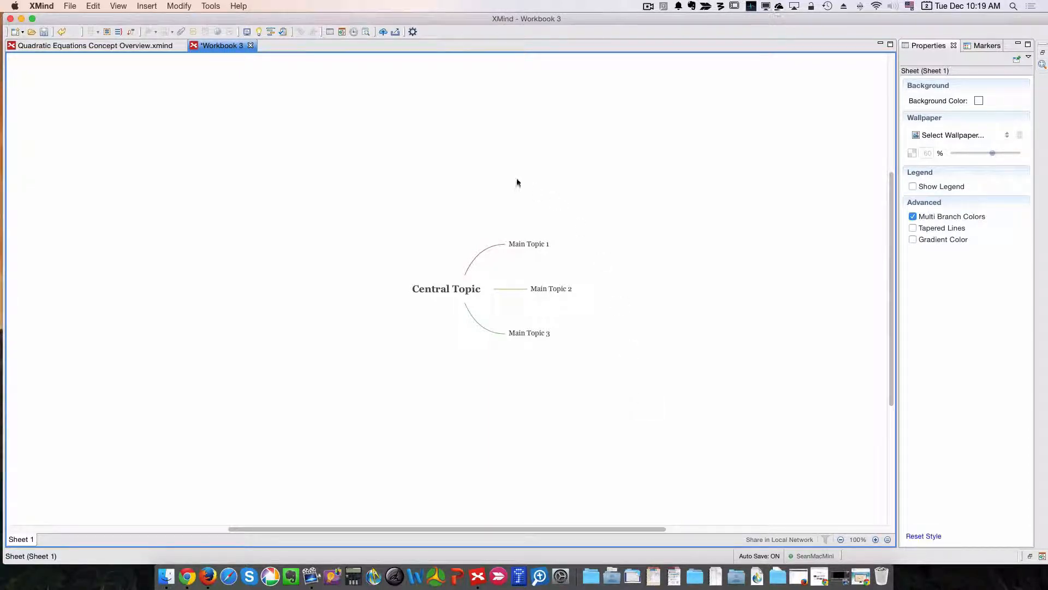
Step: Rename the central topic to "Family" and add a fourth main topic to it
click(450, 290)
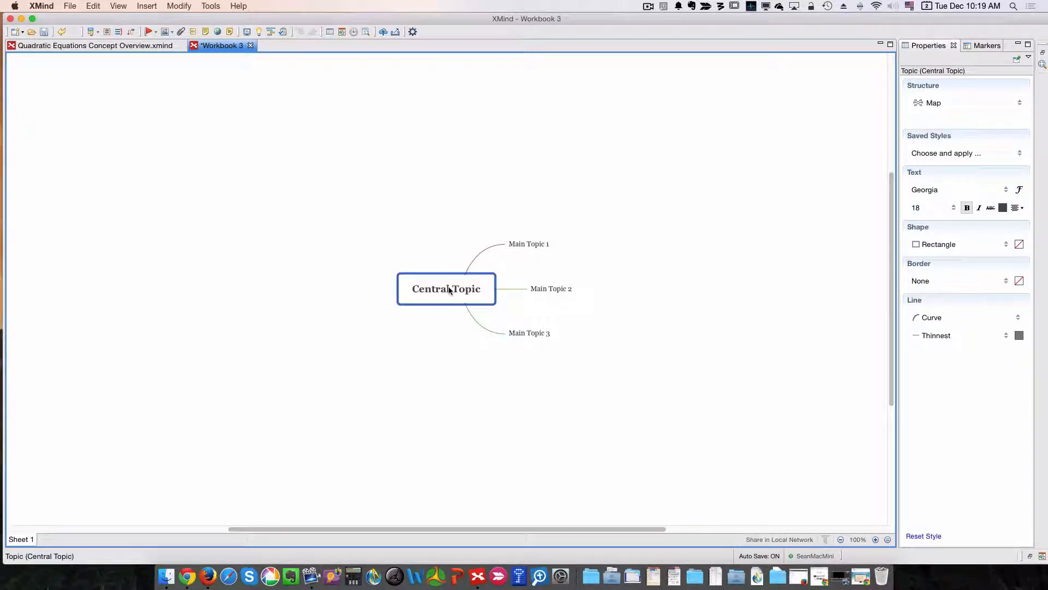
text(Family)
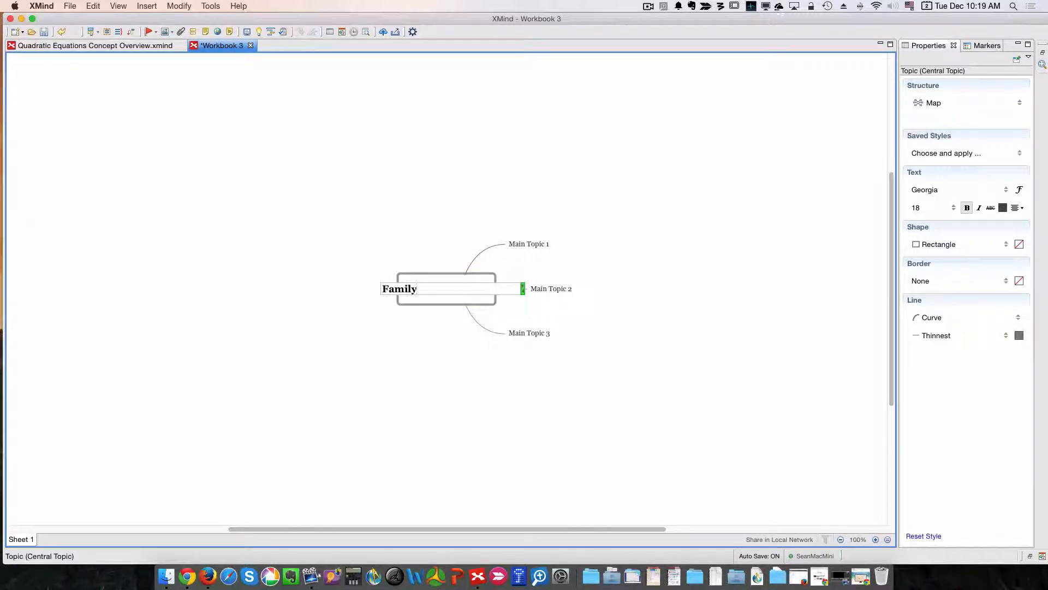
key(Return)
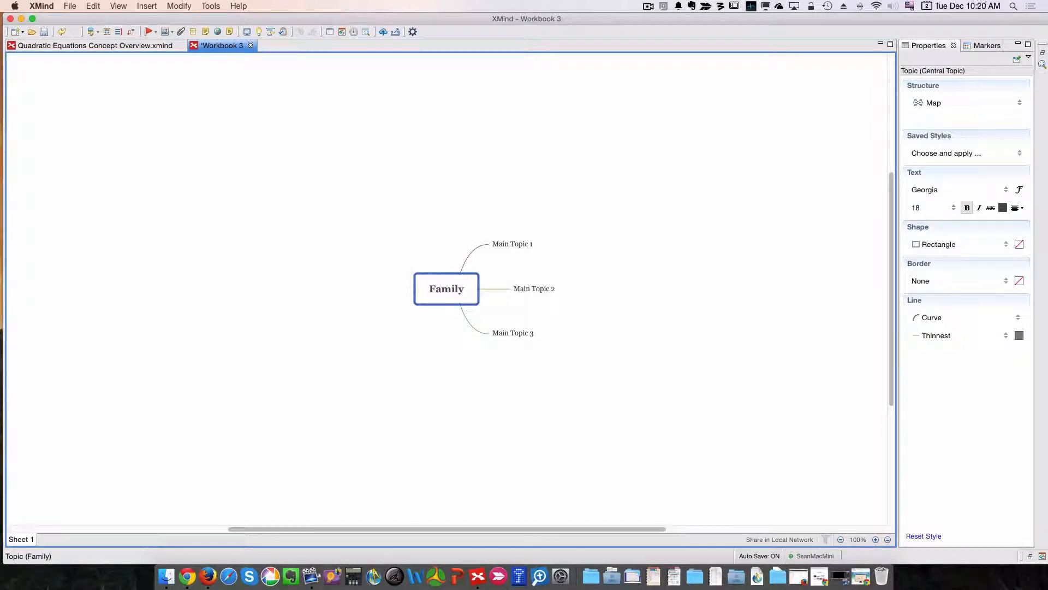
key(Tab)
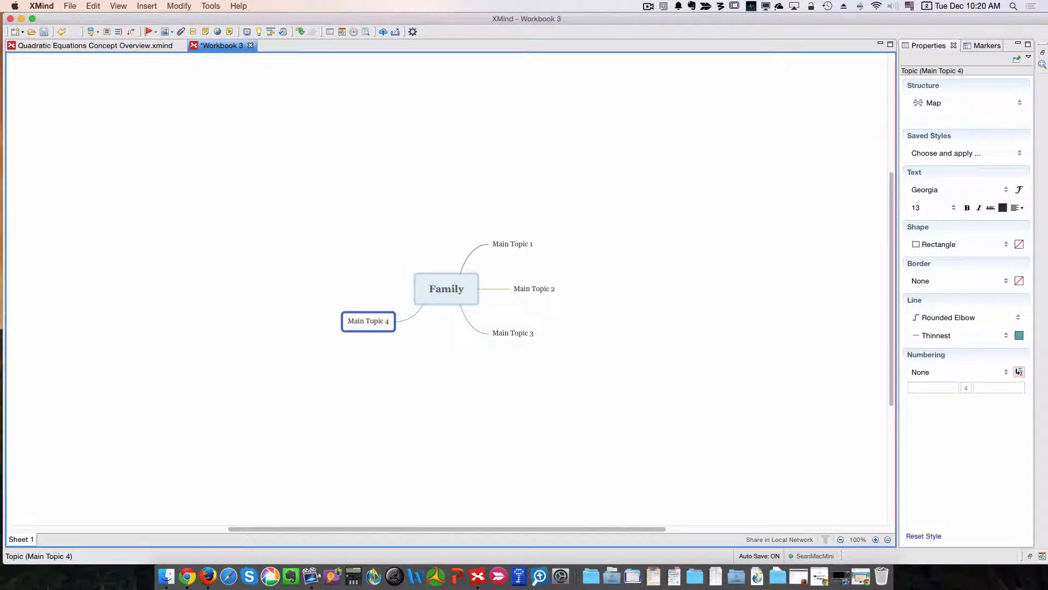
Step: Move the selection back and forth between the Family topic and its main topics on both sides
key(Right)
key(Right)
key(Down)
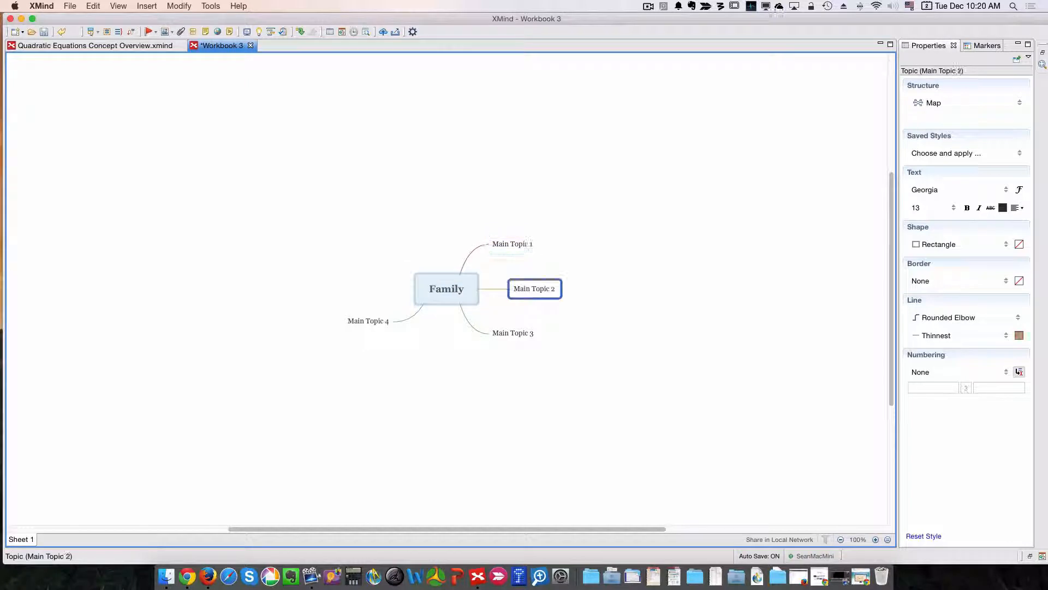
key(Down)
key(Left)
key(Right)
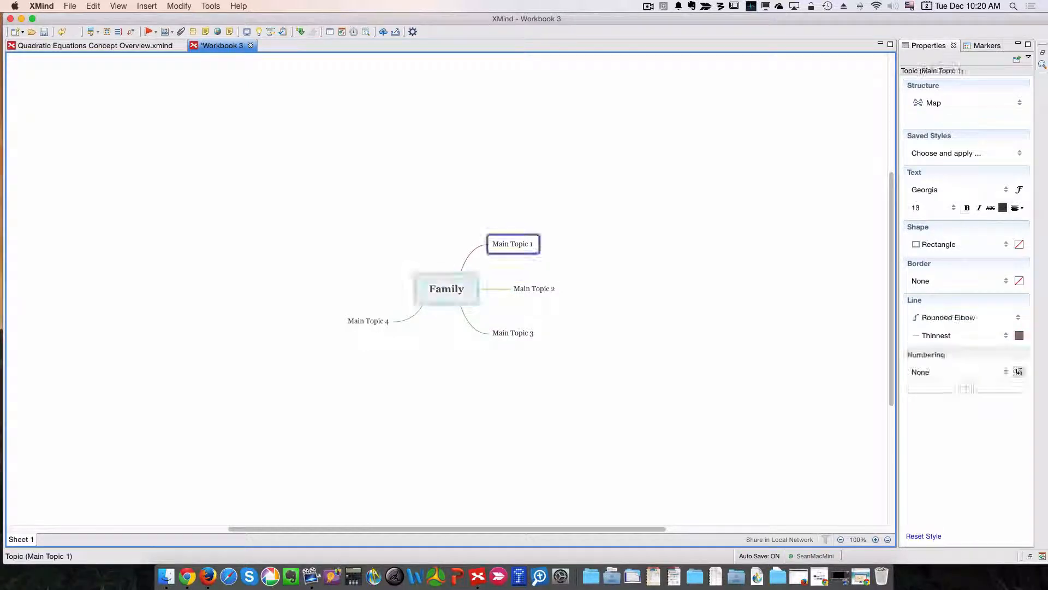
key(Left)
key(Left)
key(Right)
key(Right)
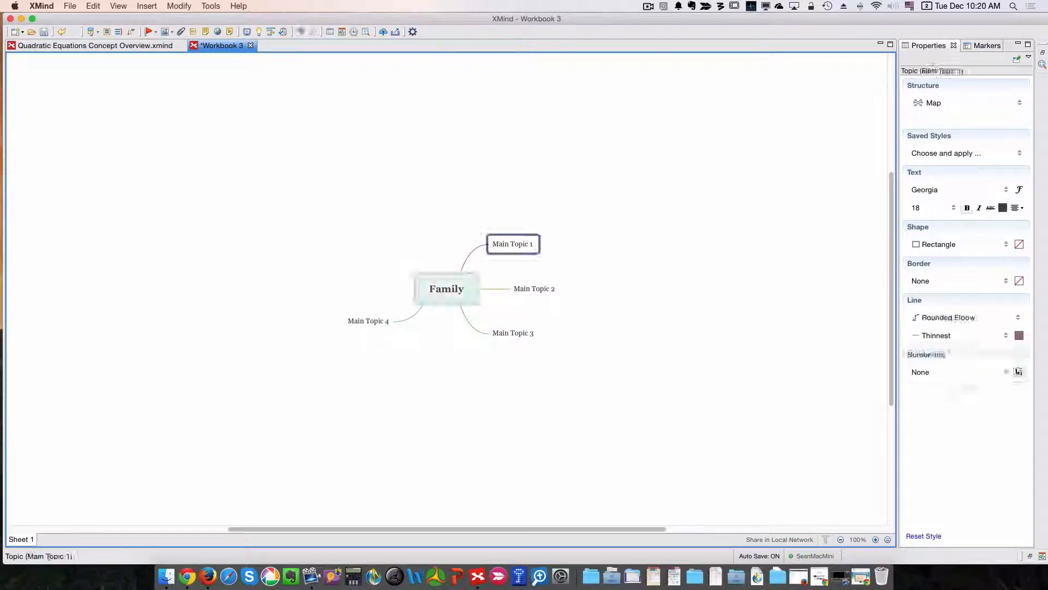
Step: Add two more main topics directly after Main Topic 3
key(Down)
key(Down)
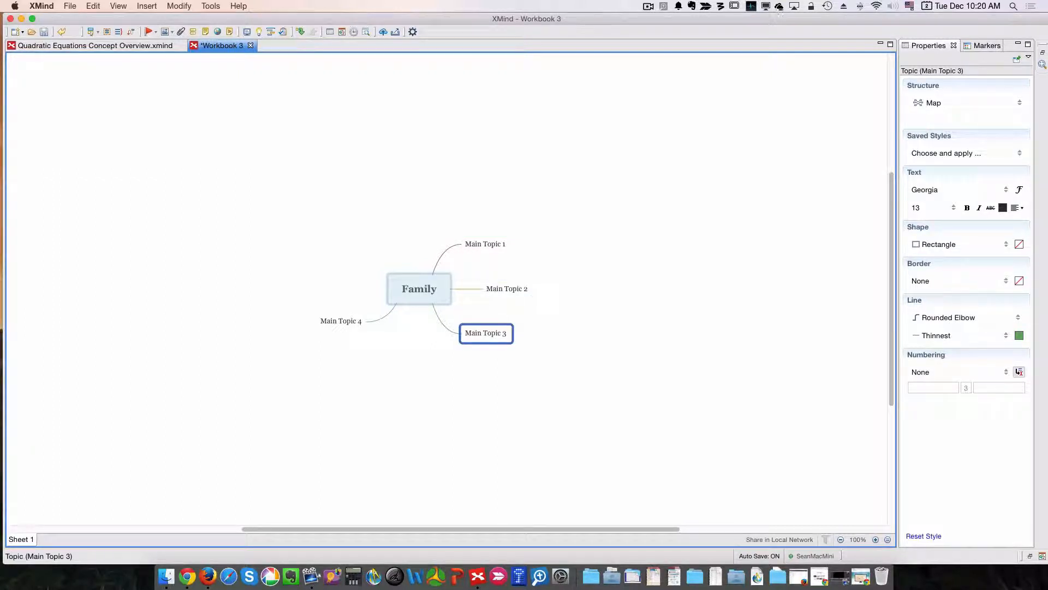
key(Return)
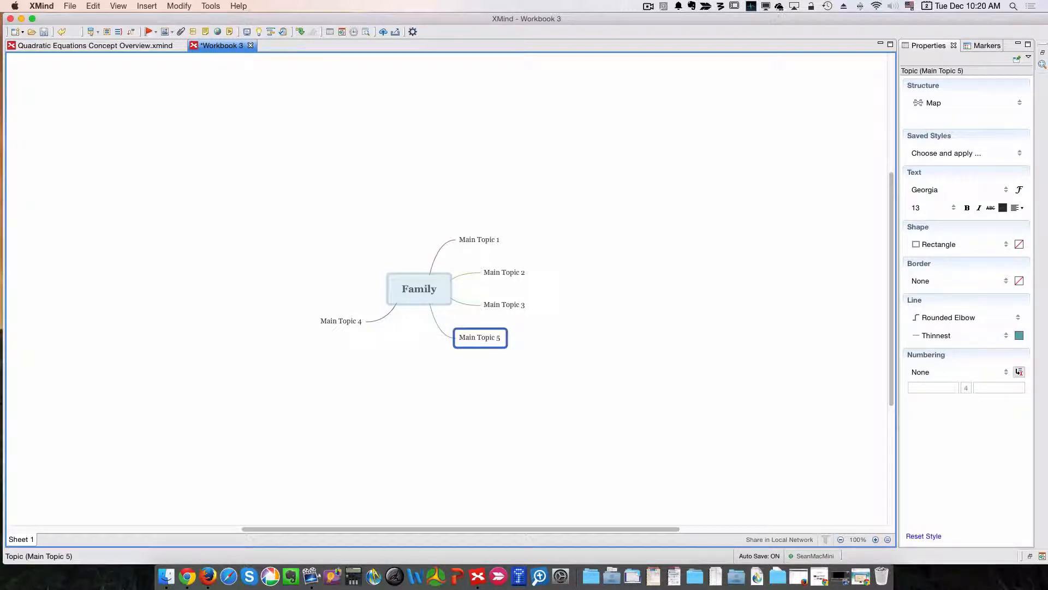
key(Return)
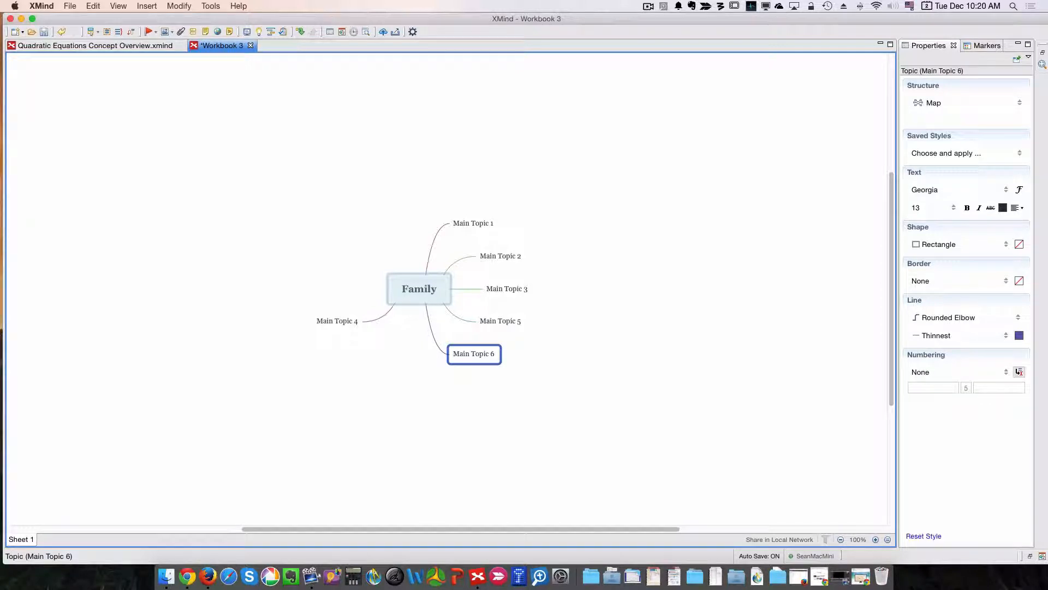
Step: Rename Main Topic 6 as "Dad"
key(F2)
text(Dad)
key(Return)
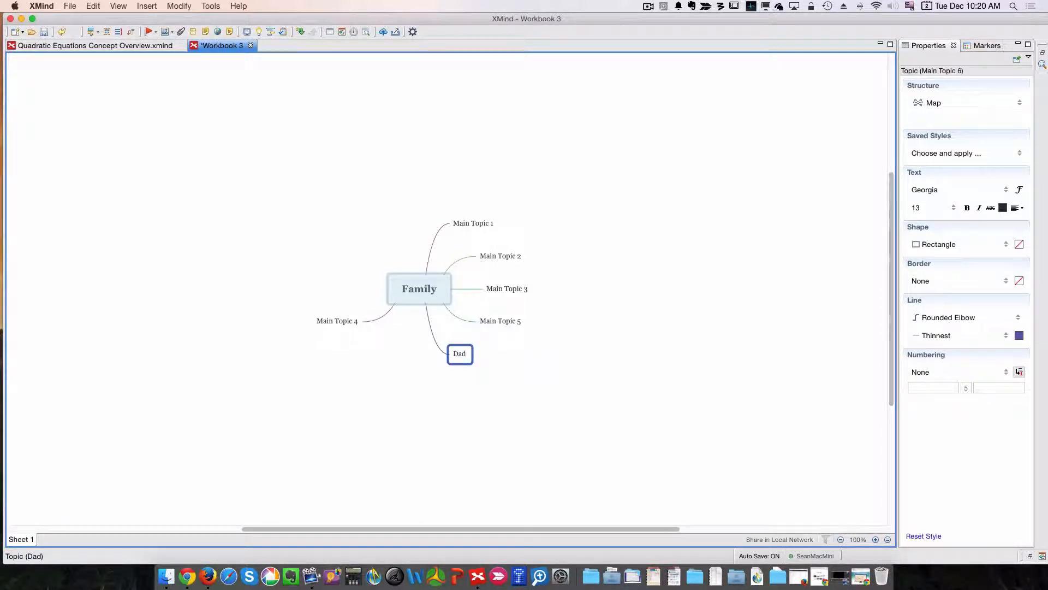
Step: Add four subtopics under Dad and extend the fourth one with two further nested subtopic levels
key(Tab)
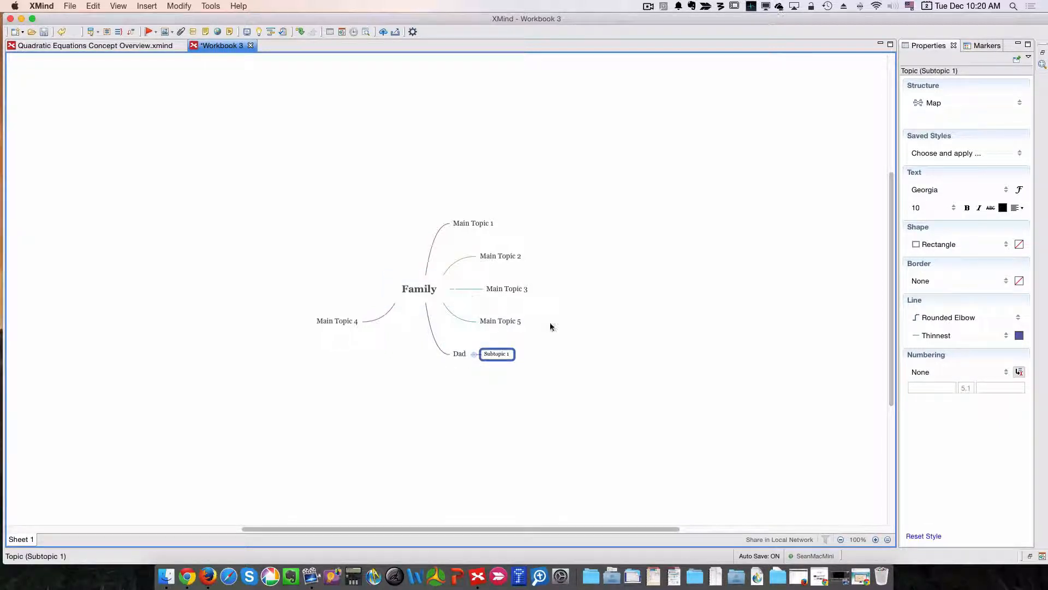
click(876, 539)
click(876, 539)
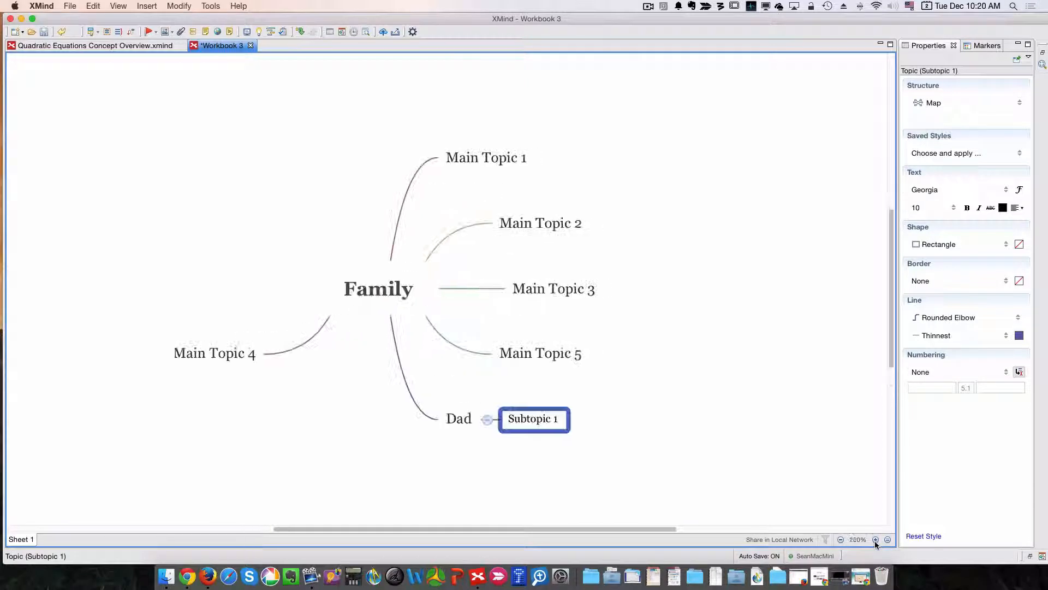
click(875, 540)
scroll(763, 327, down, 2)
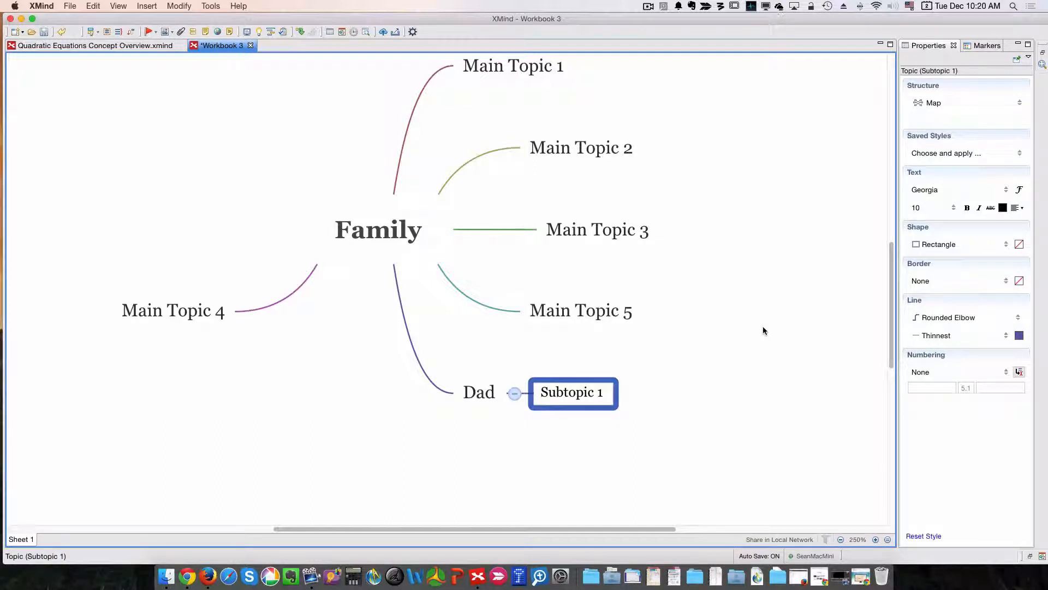
key(Return)
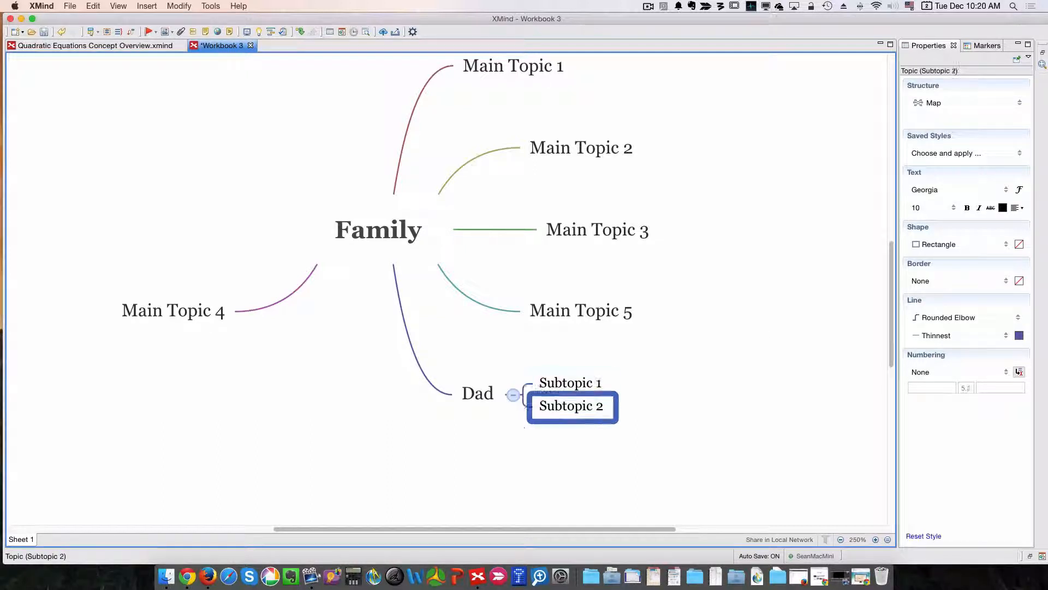
key(Return)
key(Return)
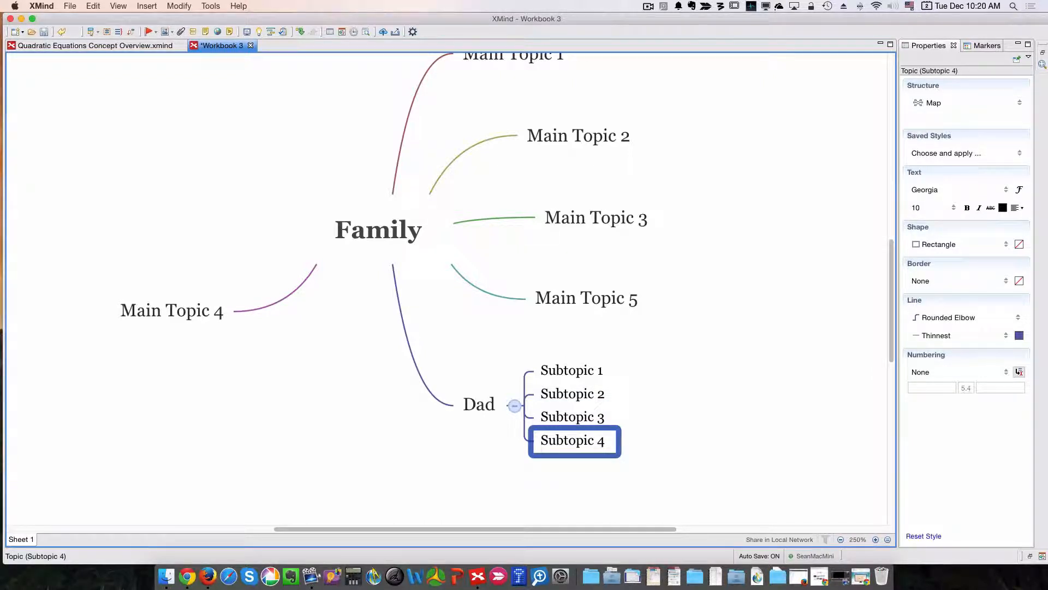
key(Tab)
key(Tab)
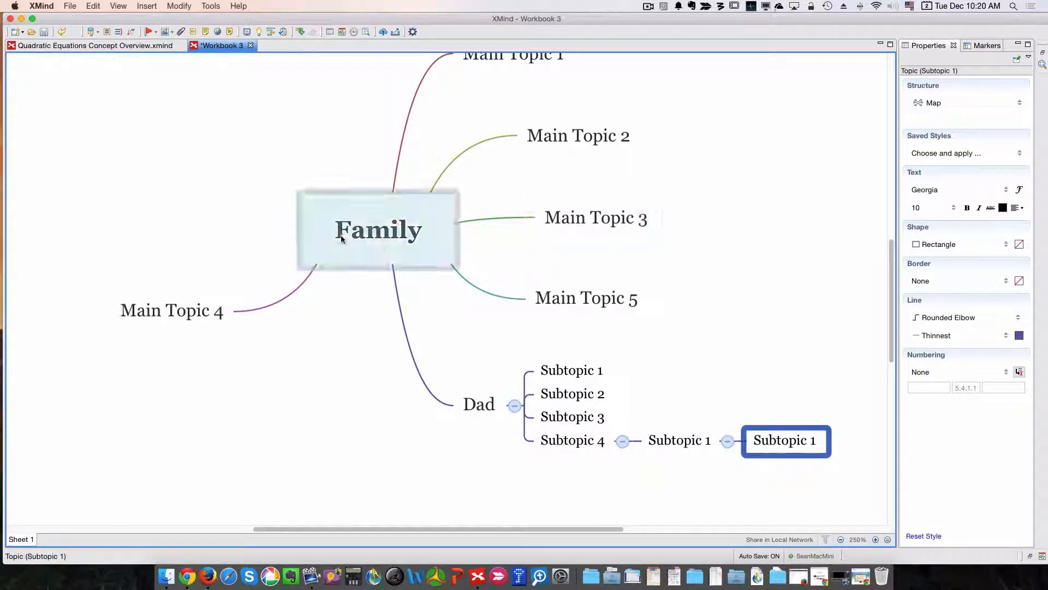
Step: Add another main topic to the Family central topic and give it four subtopics
click(375, 233)
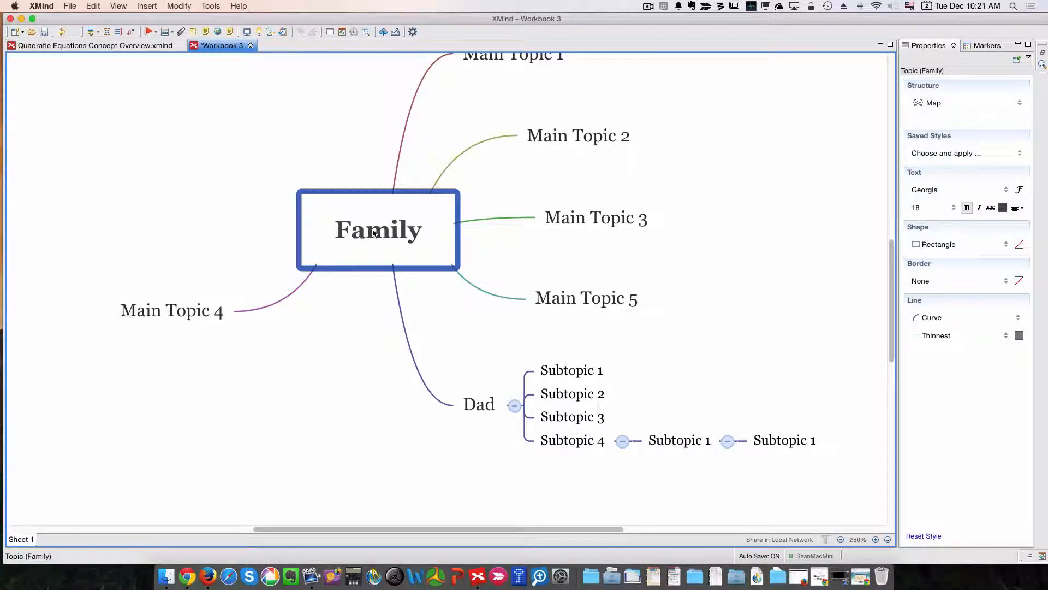
key(Tab)
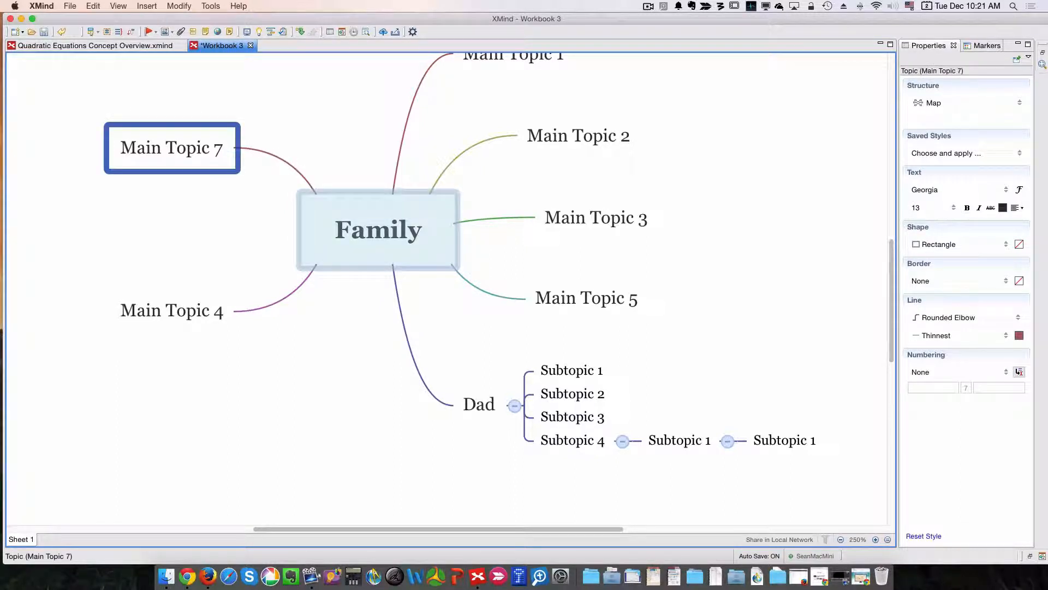
key(Tab)
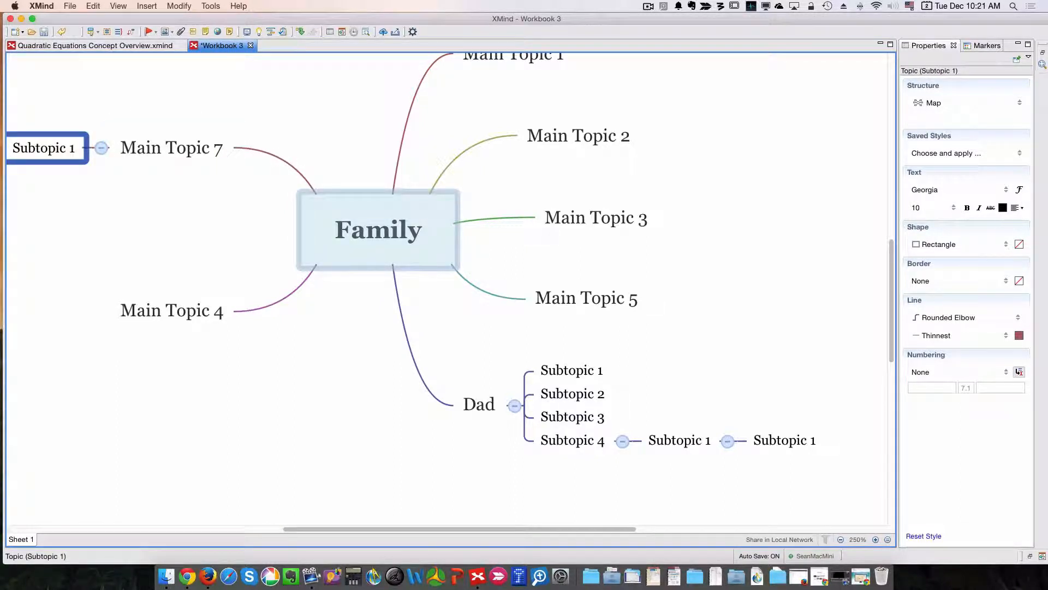
key(Return)
key(Return)
key(Return)
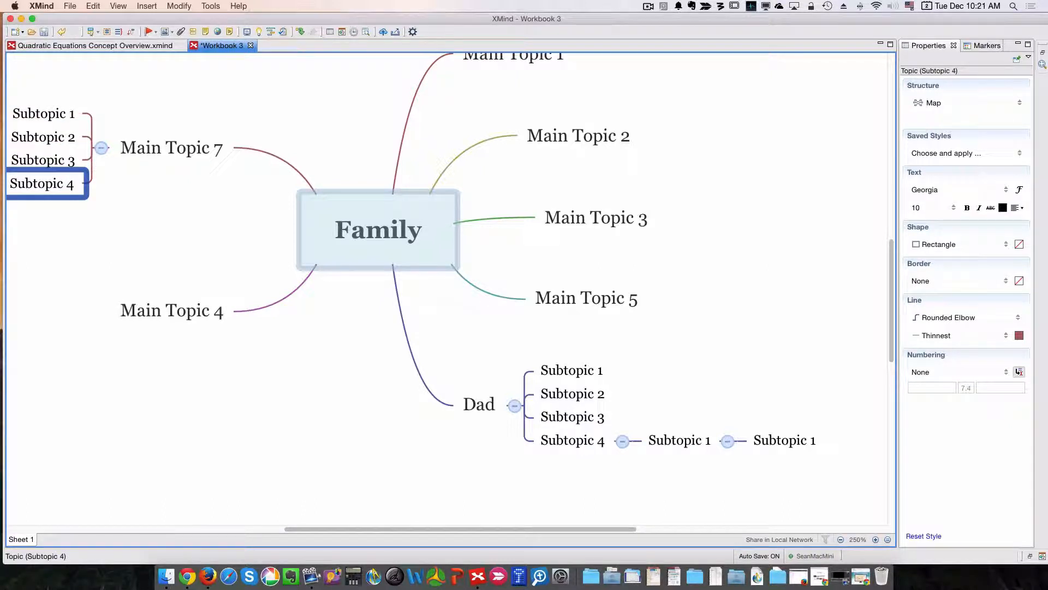
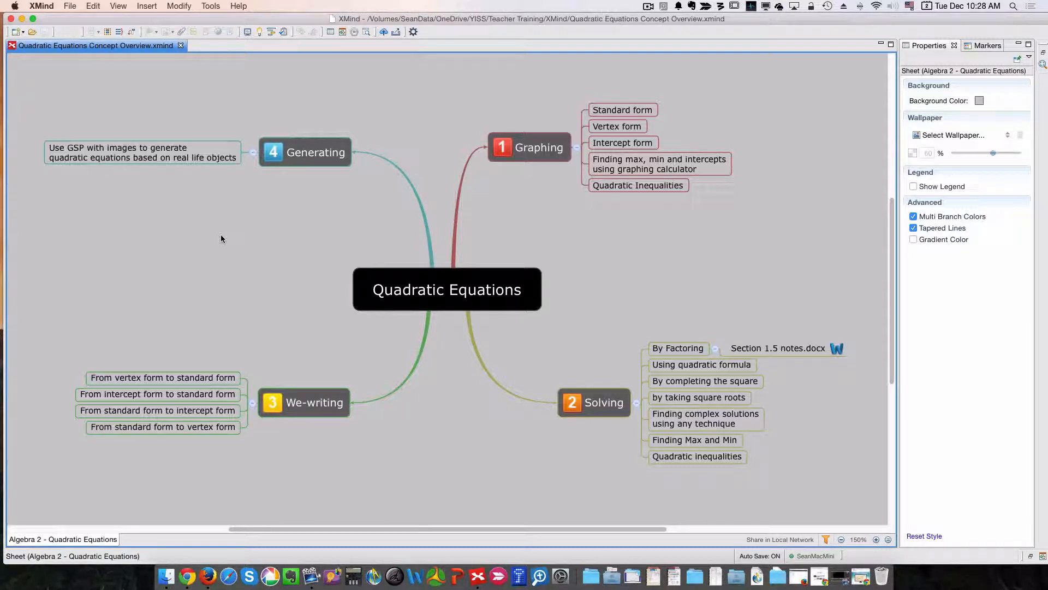
Step: Try the Priority 1 marker on the Standard form topic under Graphing, and undo it
scroll(423, 262, down, 2)
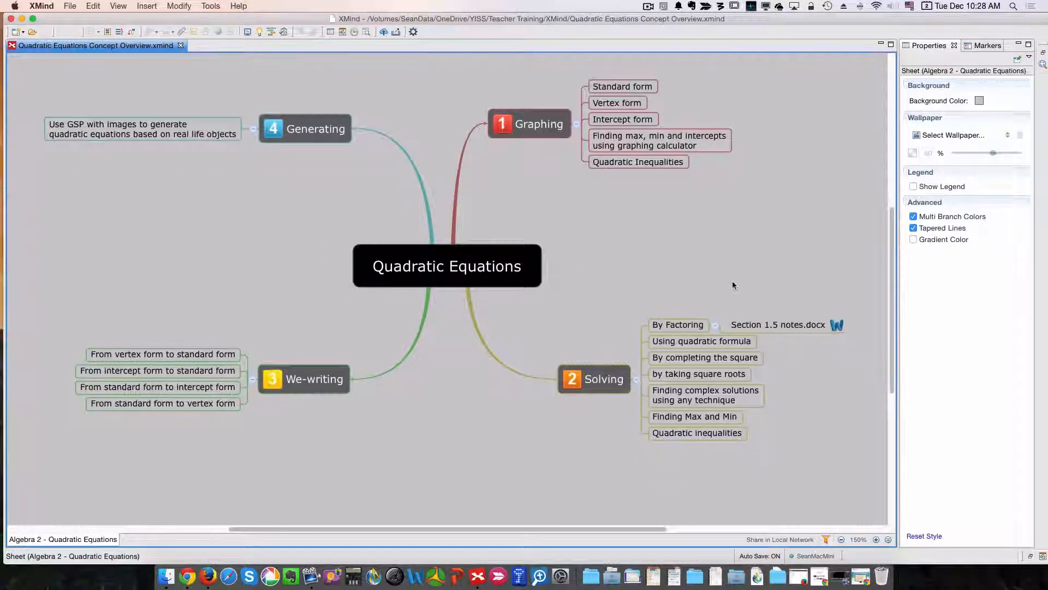
scroll(739, 294, up, 3)
scroll(740, 294, down, 3)
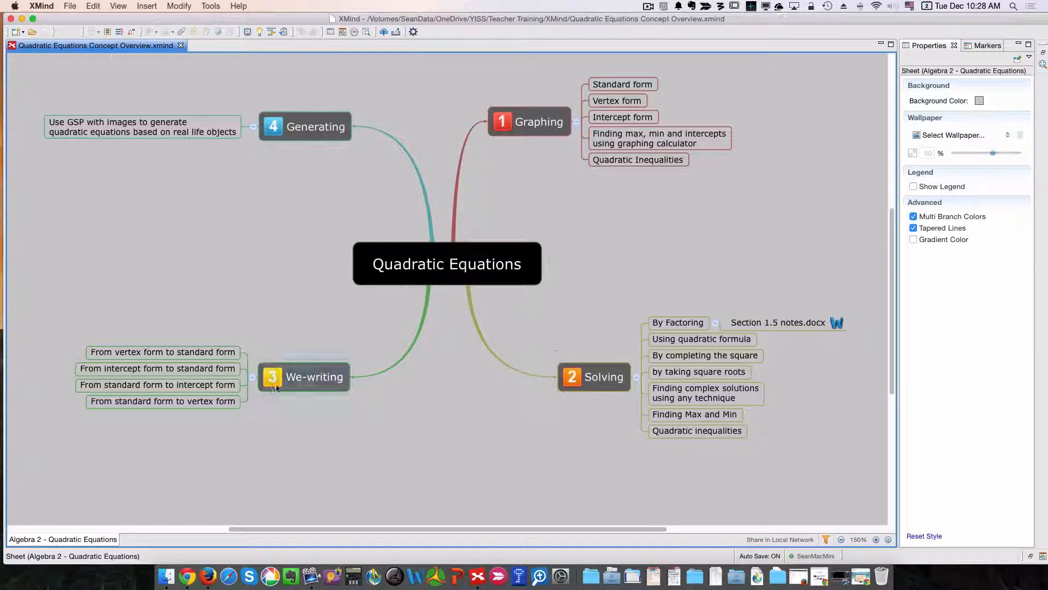
click(983, 46)
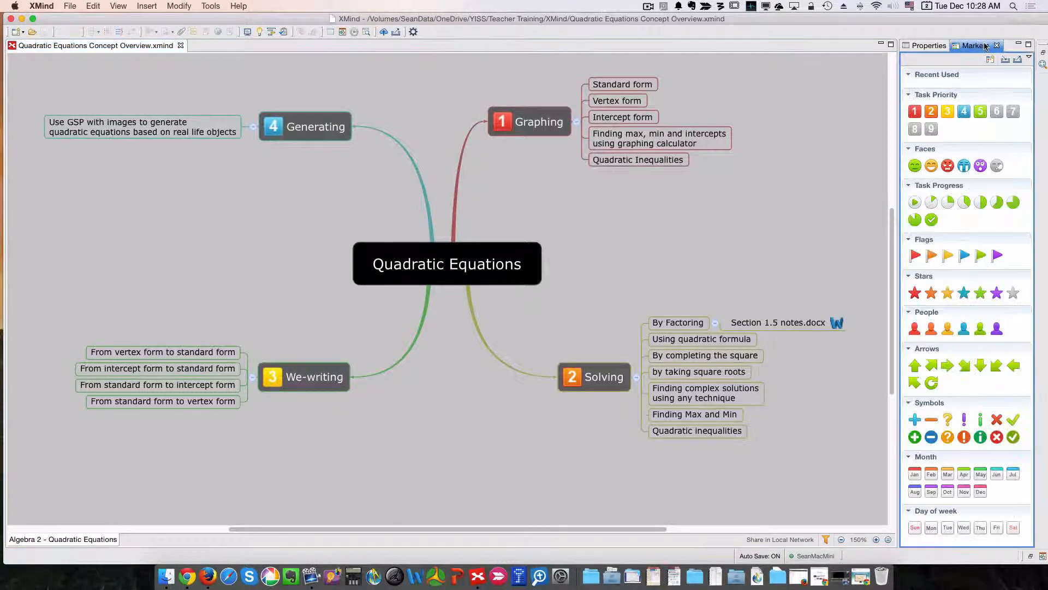
click(614, 86)
click(916, 112)
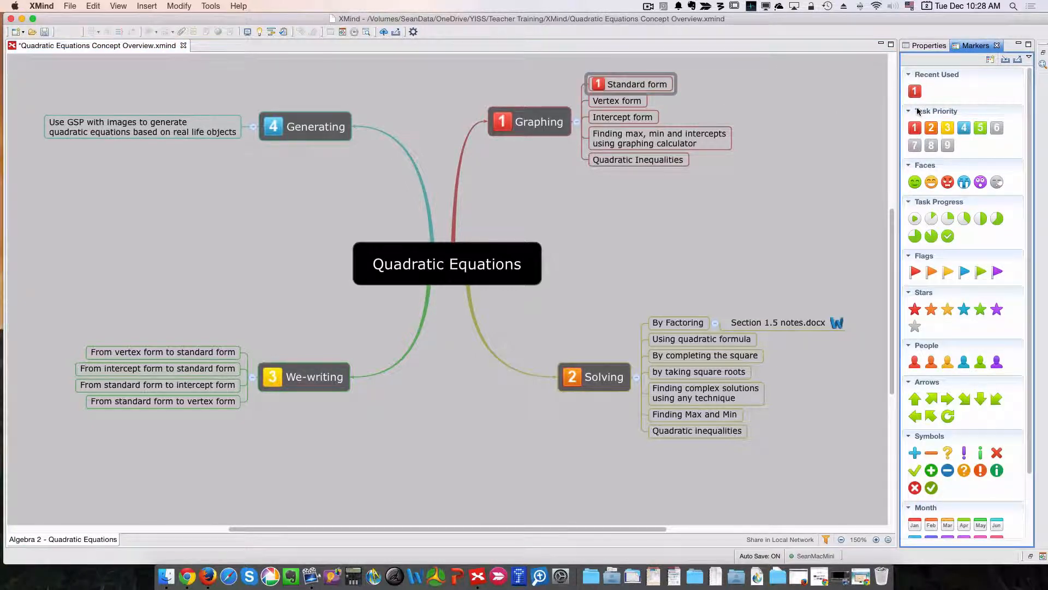
click(600, 87)
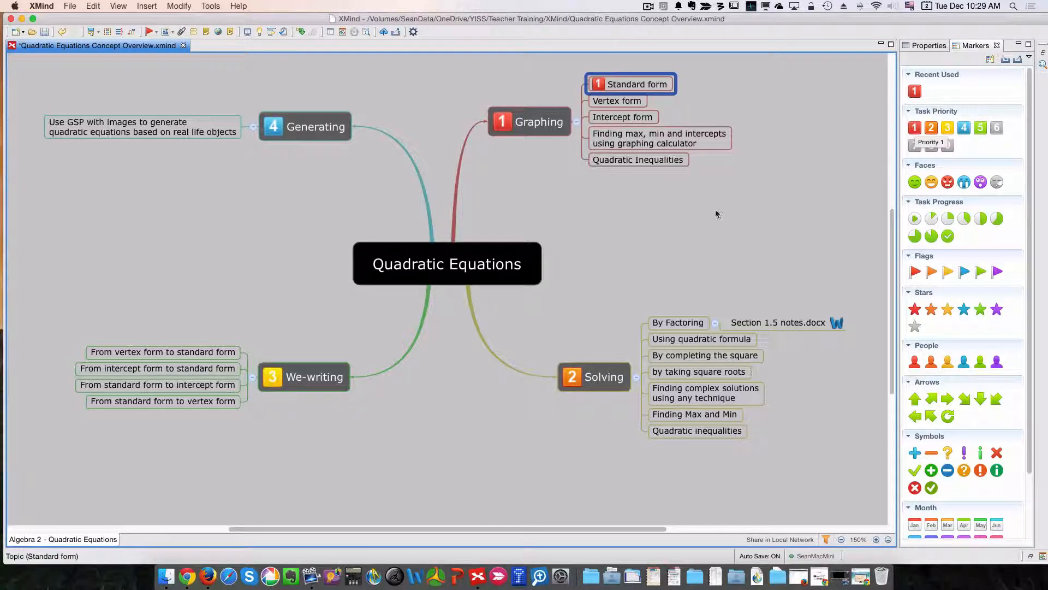
key(super+z)
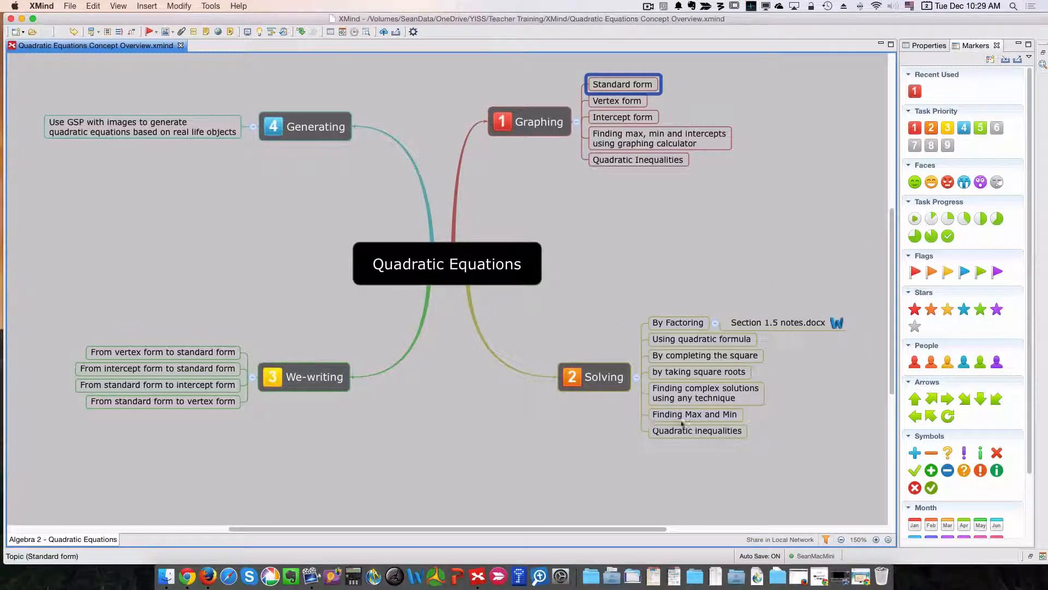
Step: Attach "Section 1.1 and 1.2 notes Completed.pdf" from the Finder folder to Solving's Quadratic inequalities topic, copying its content into the map
key(ctrl+Up)
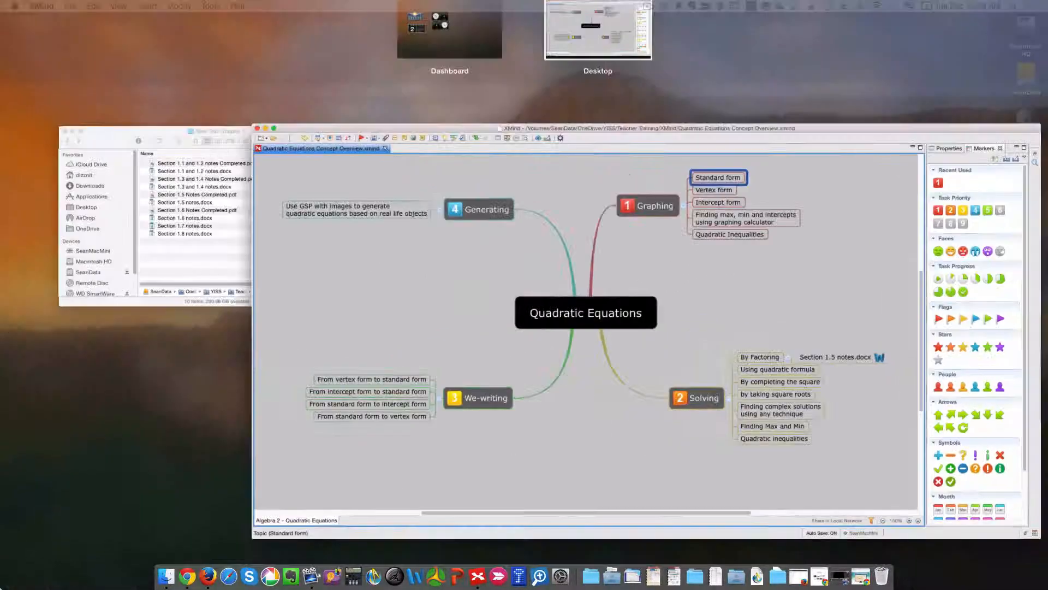
click(162, 243)
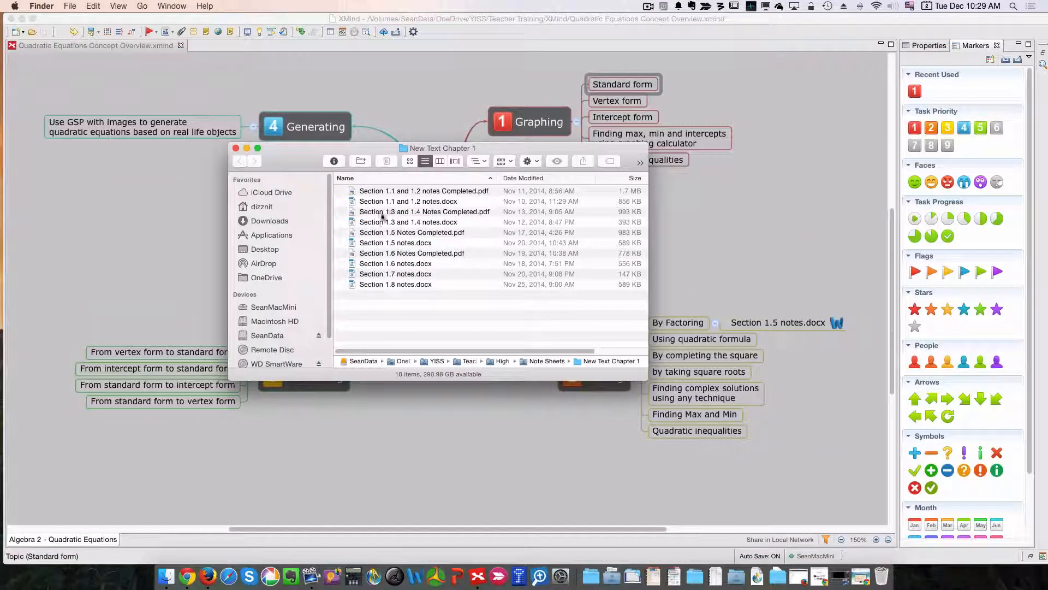
drag(404, 192, 716, 433)
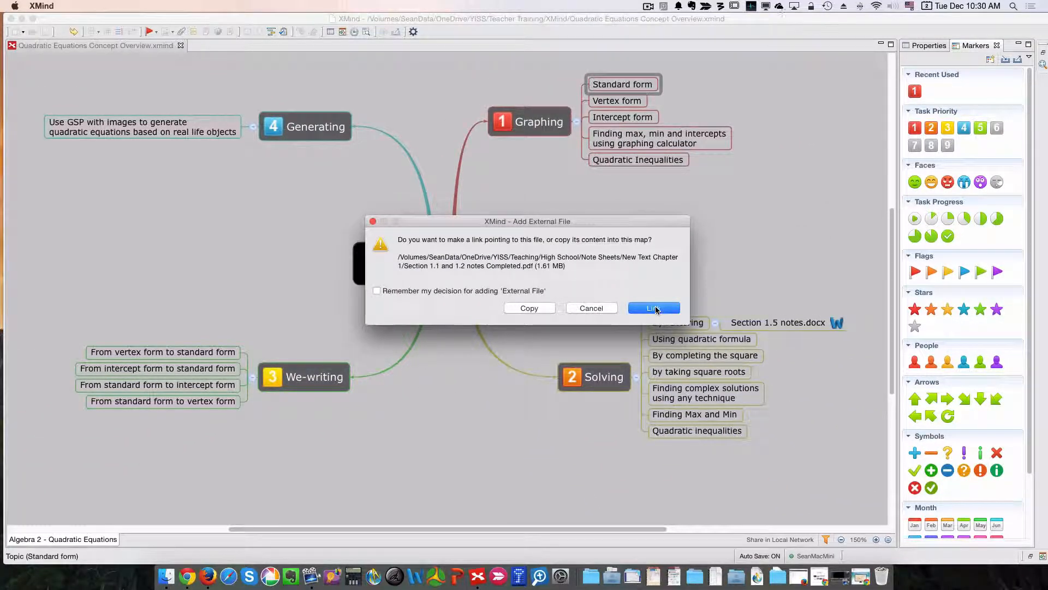
click(534, 309)
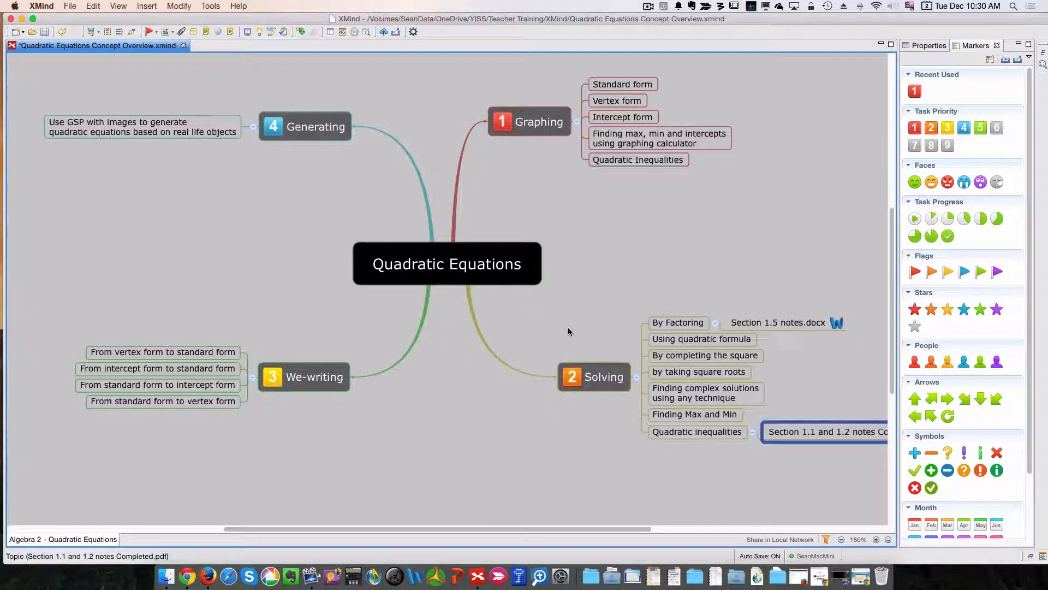
click(747, 479)
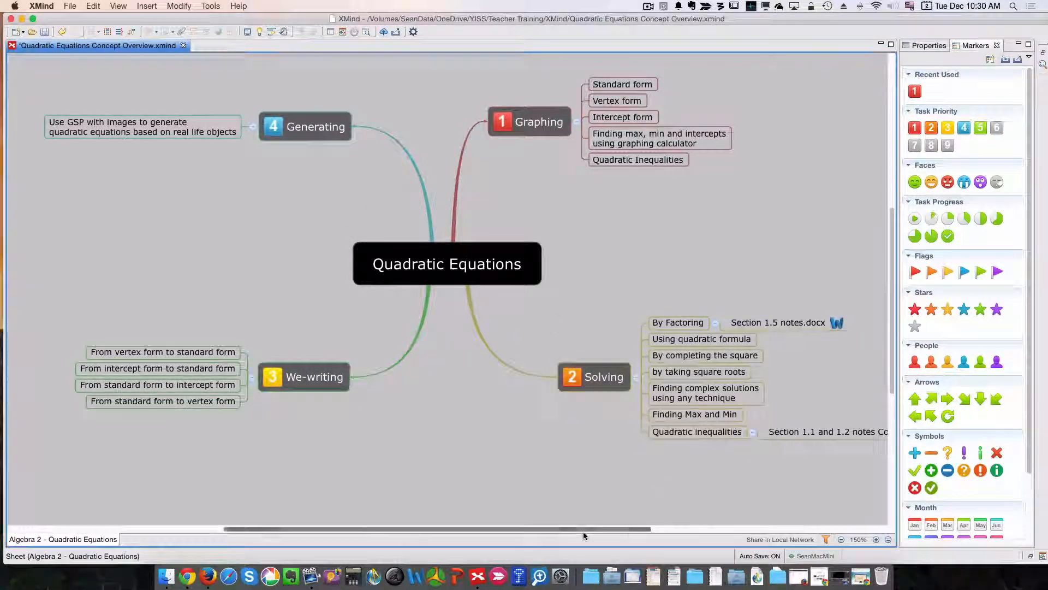
Step: Open the attached "Section 1.1 and 1.2 notes Completed.pdf" from its topic in the map
drag(583, 532, 641, 529)
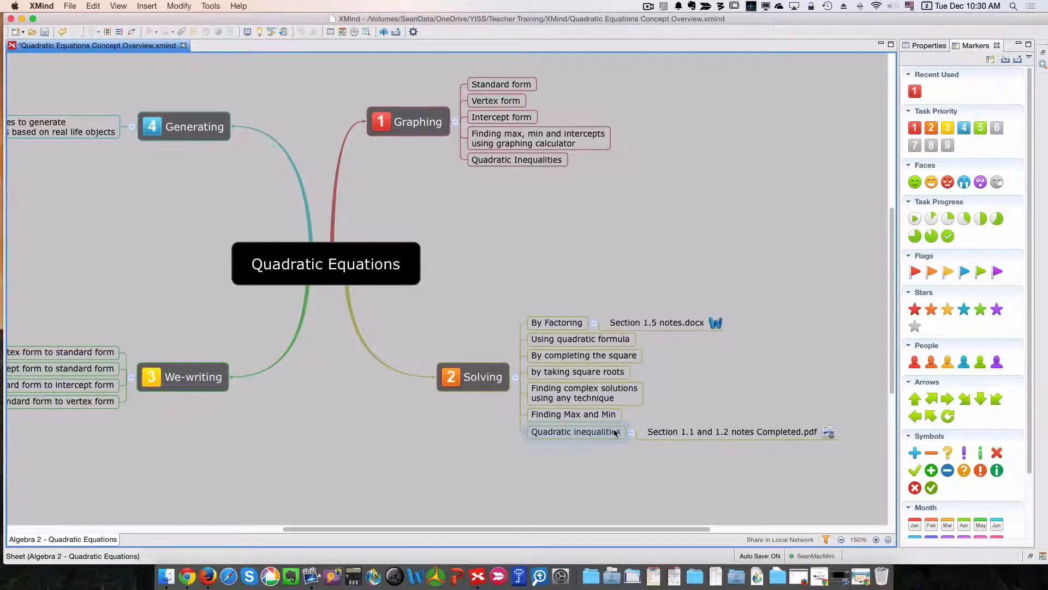
drag(631, 528, 660, 528)
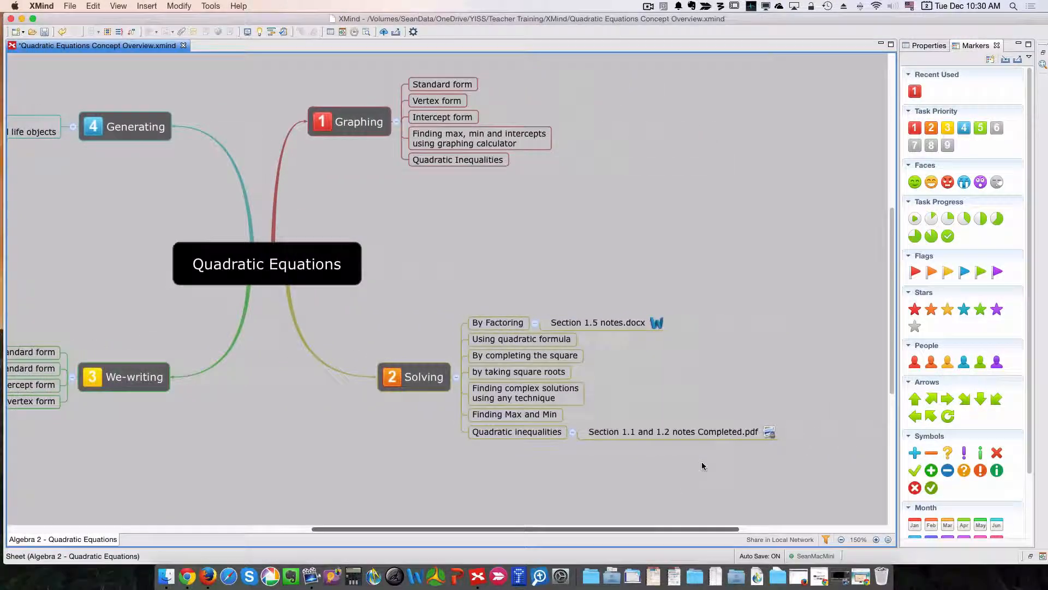
double_click(701, 432)
click(759, 439)
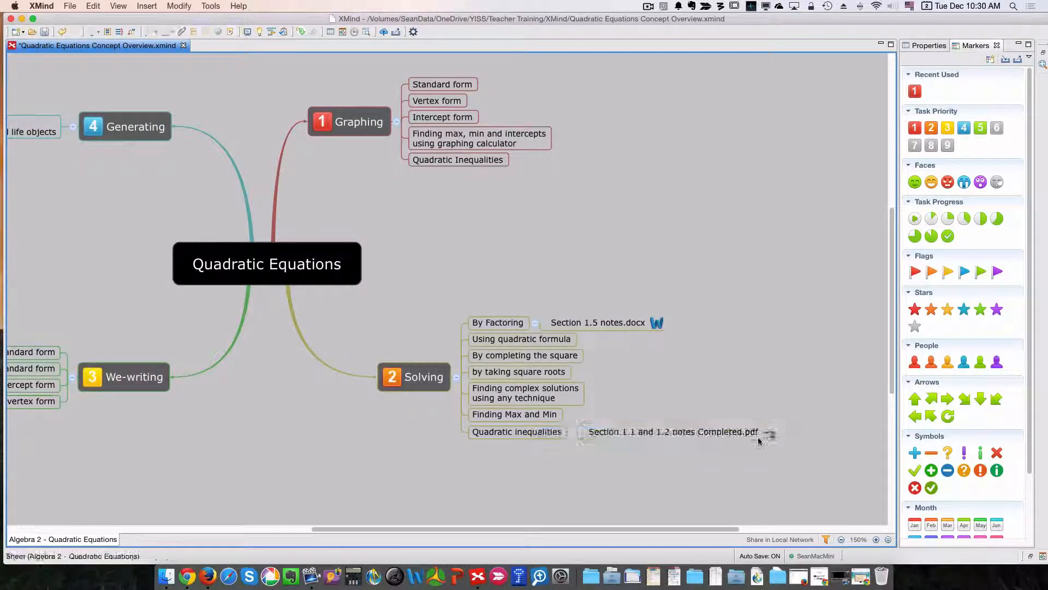
click(769, 432)
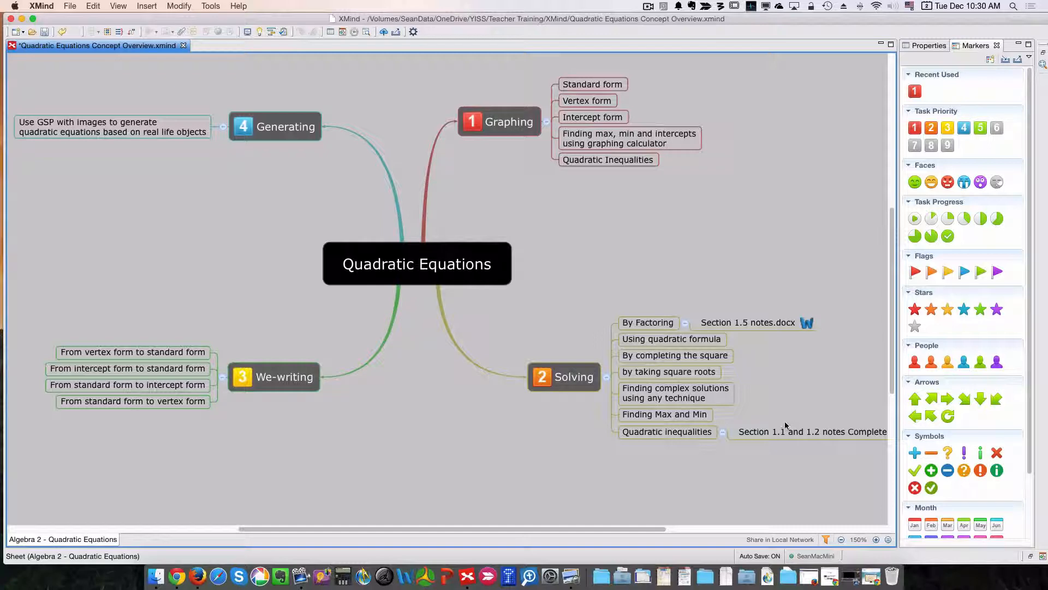
Step: Save all changes to the Quadratic Equations map
click(69, 6)
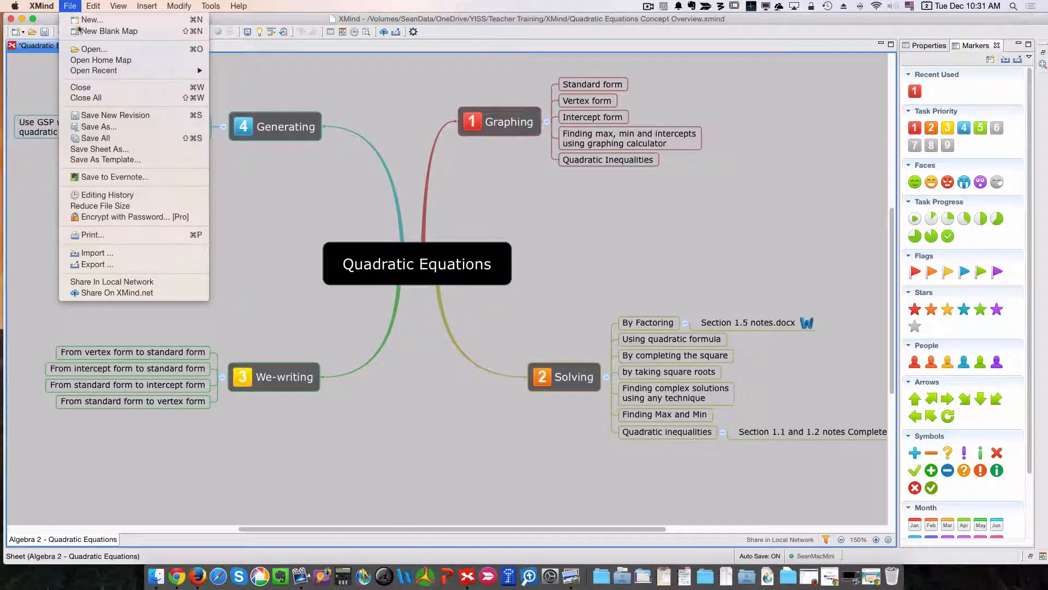
click(87, 138)
Step: Review the content and notebook choices for saving the map to Evernote, and cancel without saving
click(69, 6)
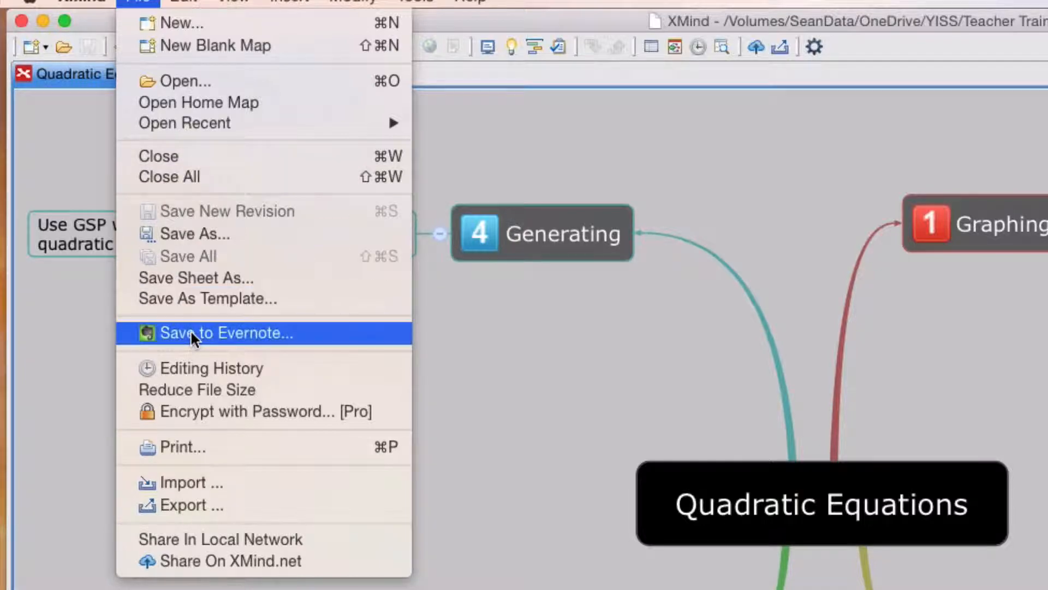
click(191, 332)
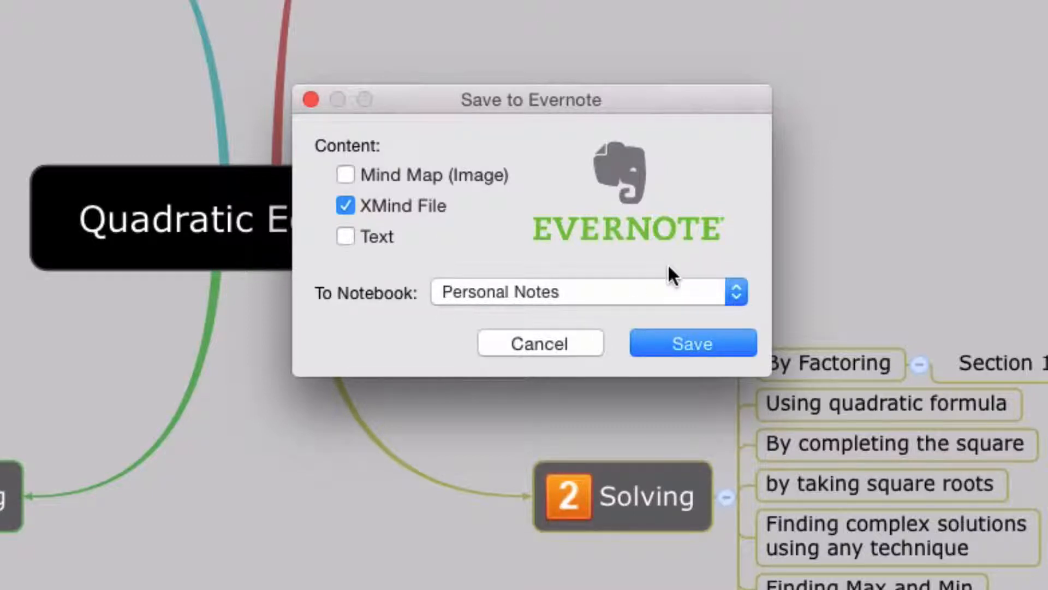
click(732, 289)
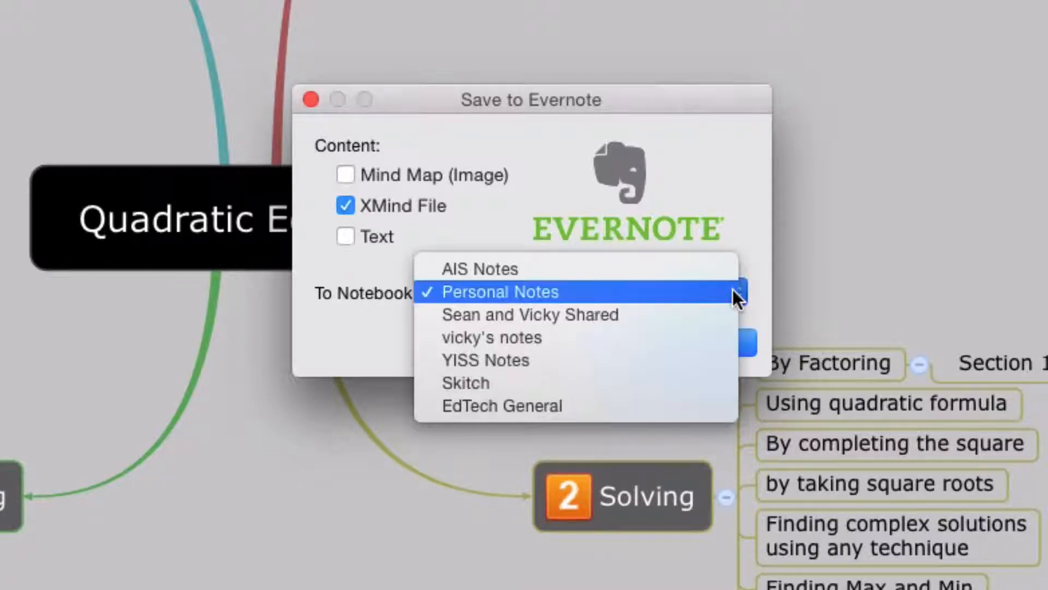
click(721, 194)
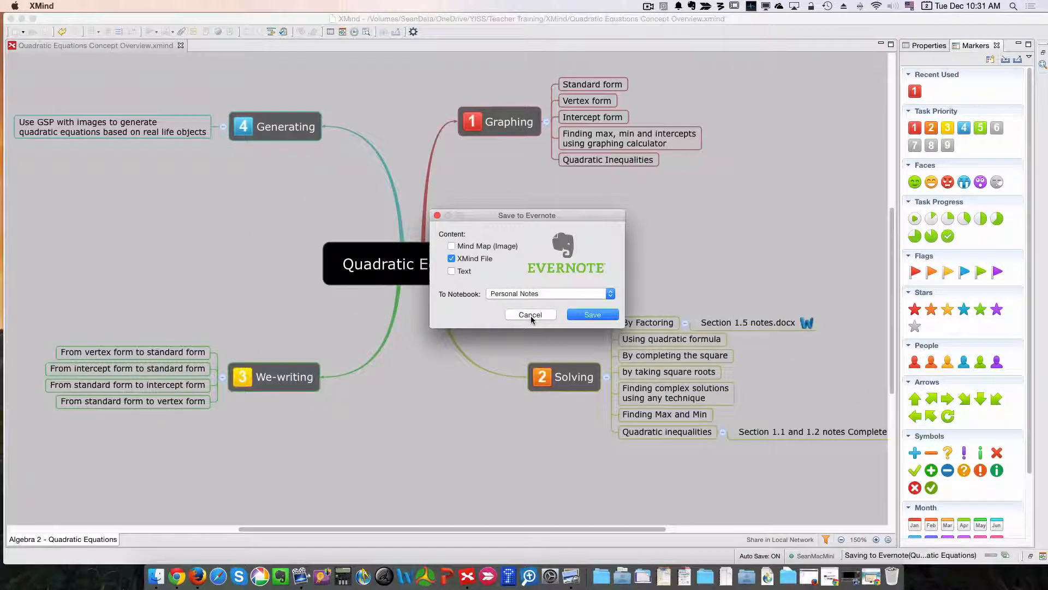
click(530, 316)
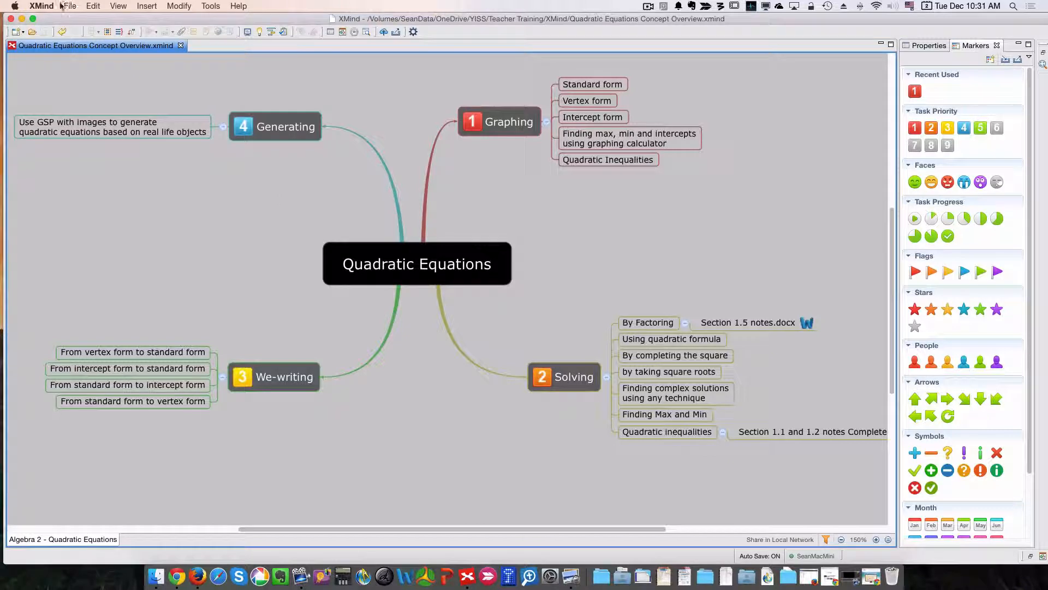
Step: Export the Quadratic Equations map in Text format to "Quadratic Equations.txt" on the Desktop
click(66, 6)
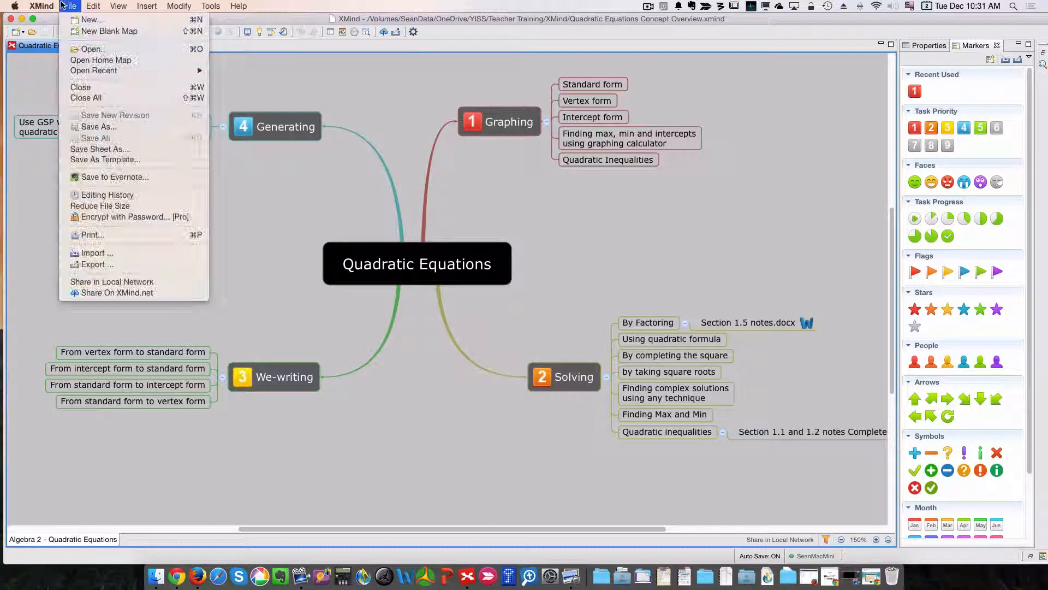
click(135, 266)
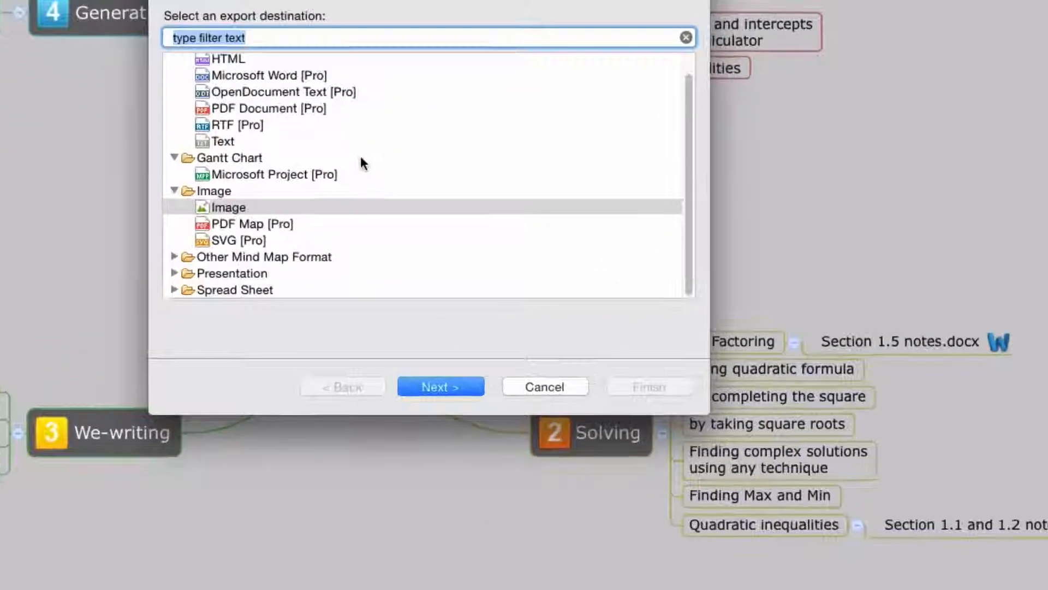
click(208, 140)
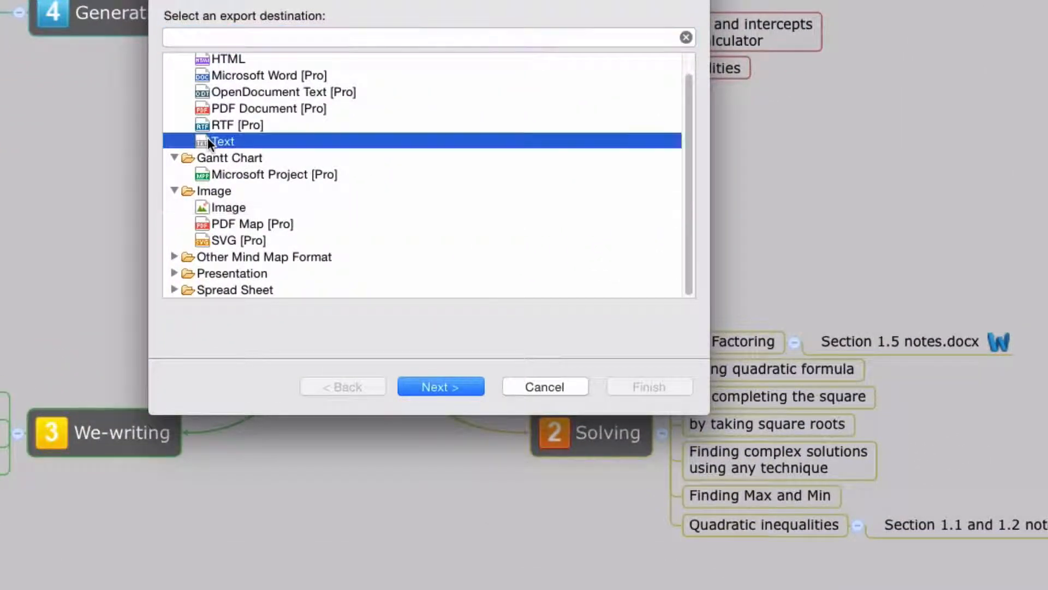
click(447, 387)
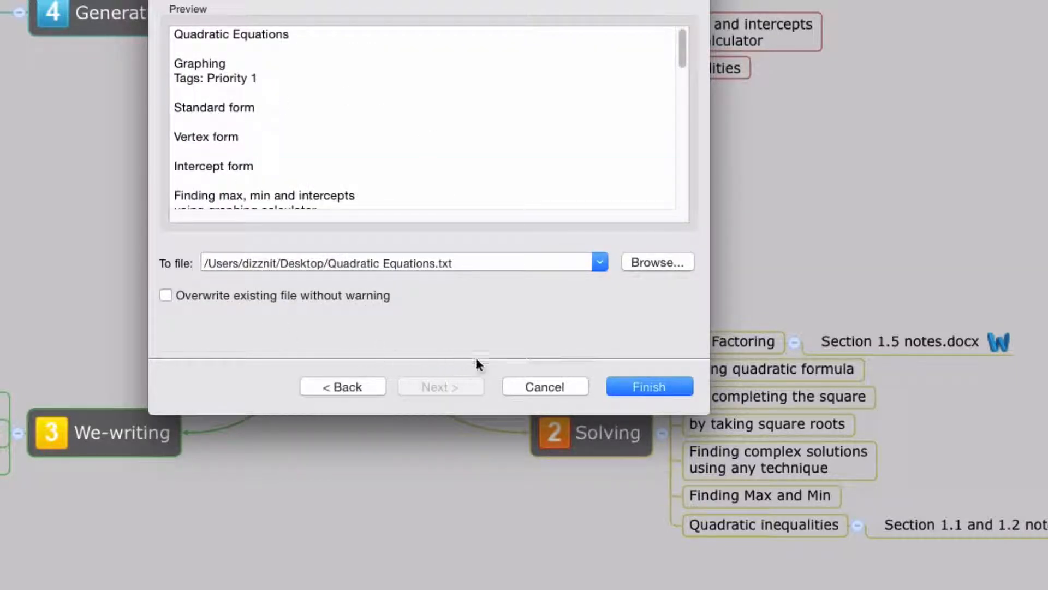
click(630, 382)
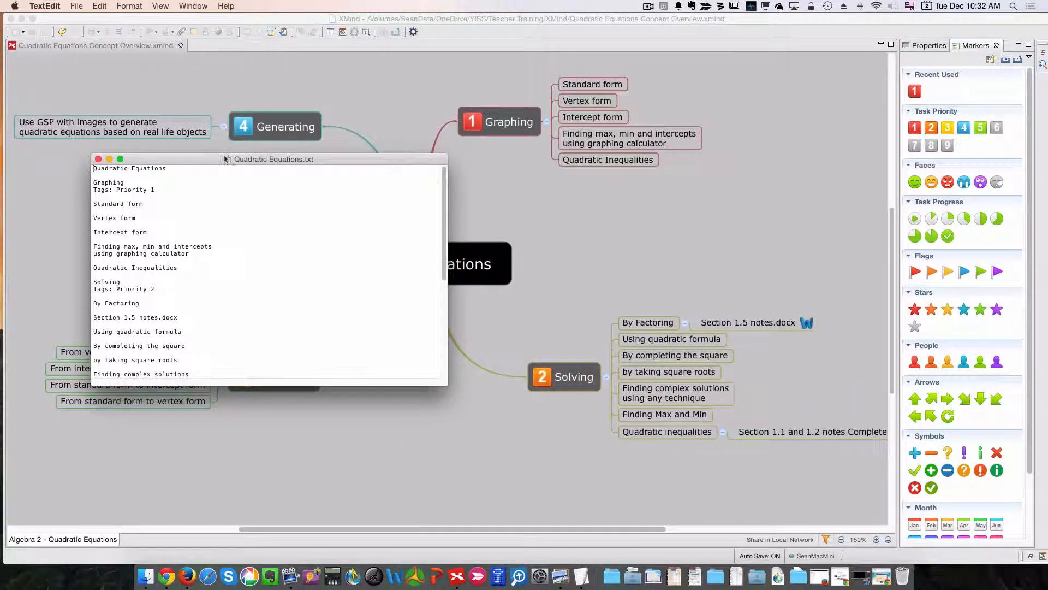
Step: Review the exported "Quadratic Equations.txt" in TextEdit from start to end, and close its window
drag(225, 159, 437, 25)
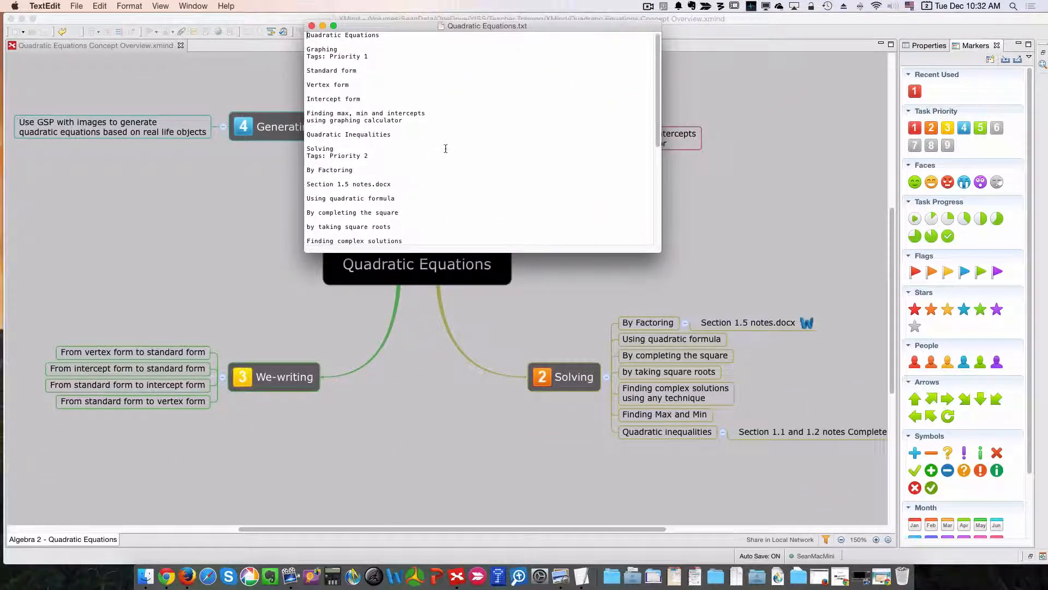
scroll(445, 149, down, 10)
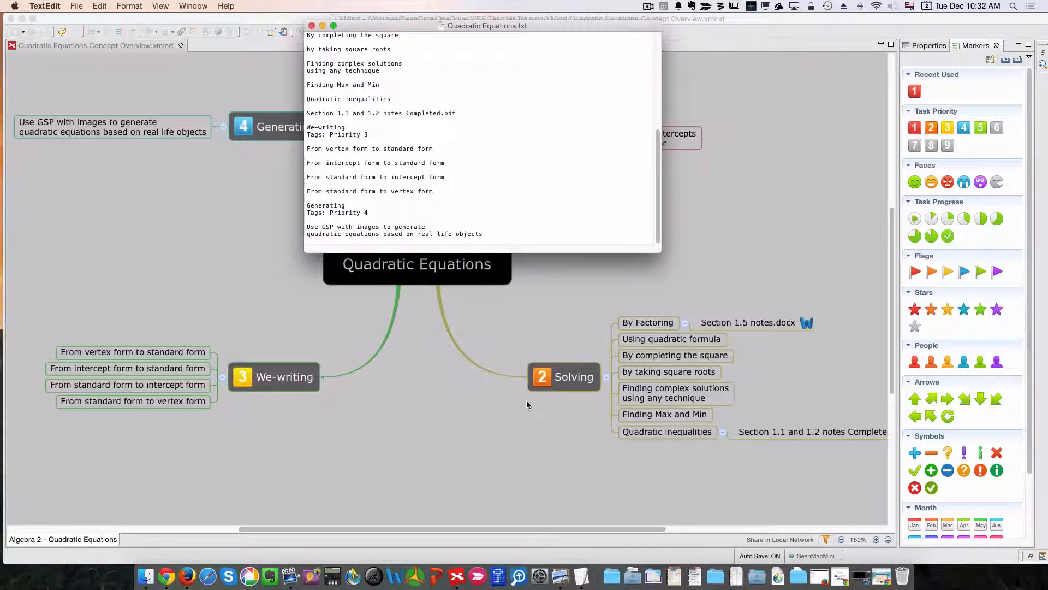
scroll(480, 213, up, 1)
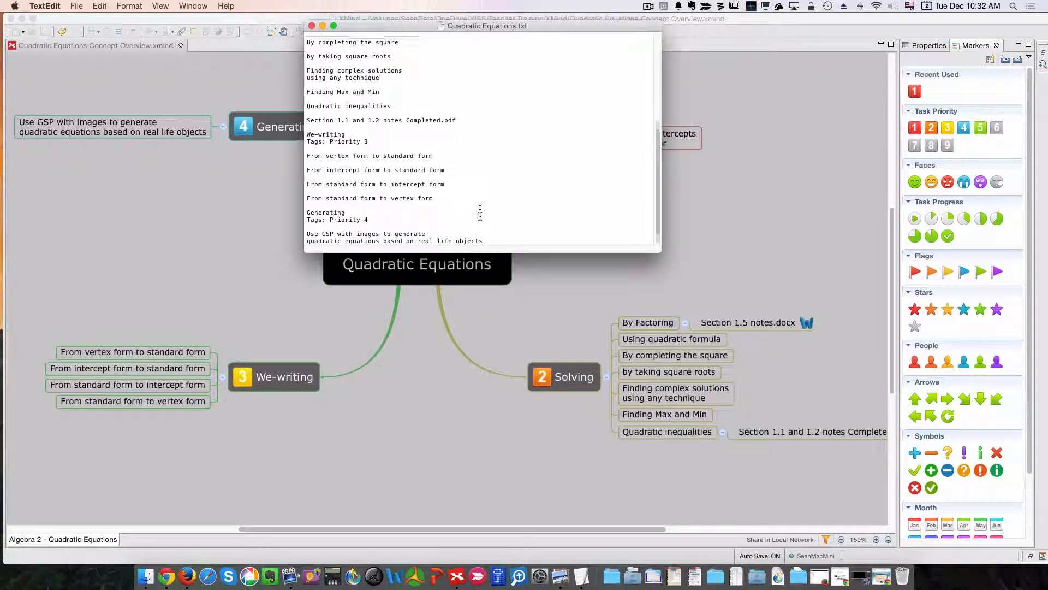
scroll(480, 212, up, 10)
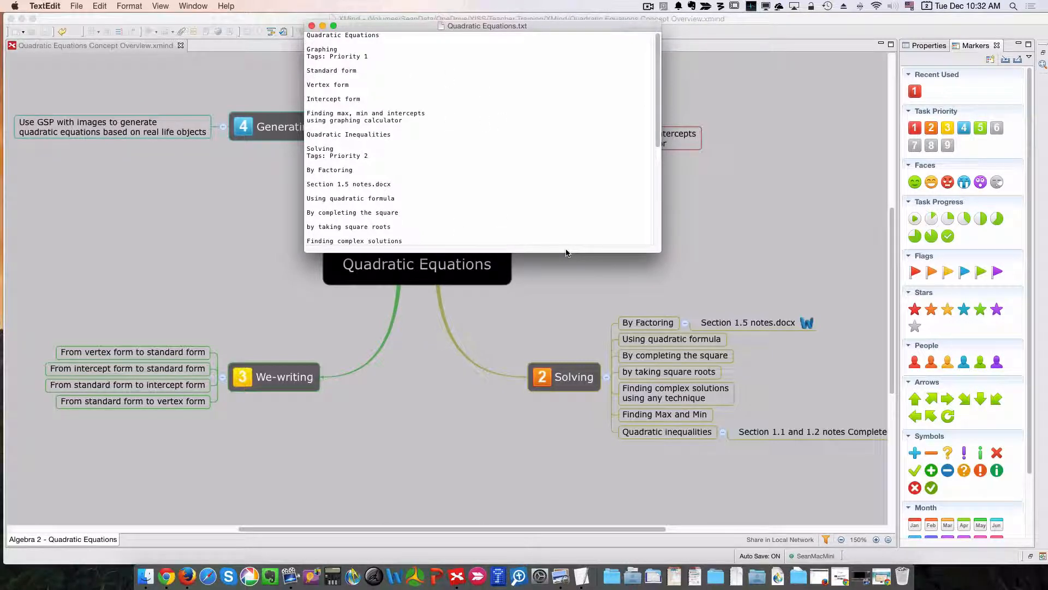
click(312, 26)
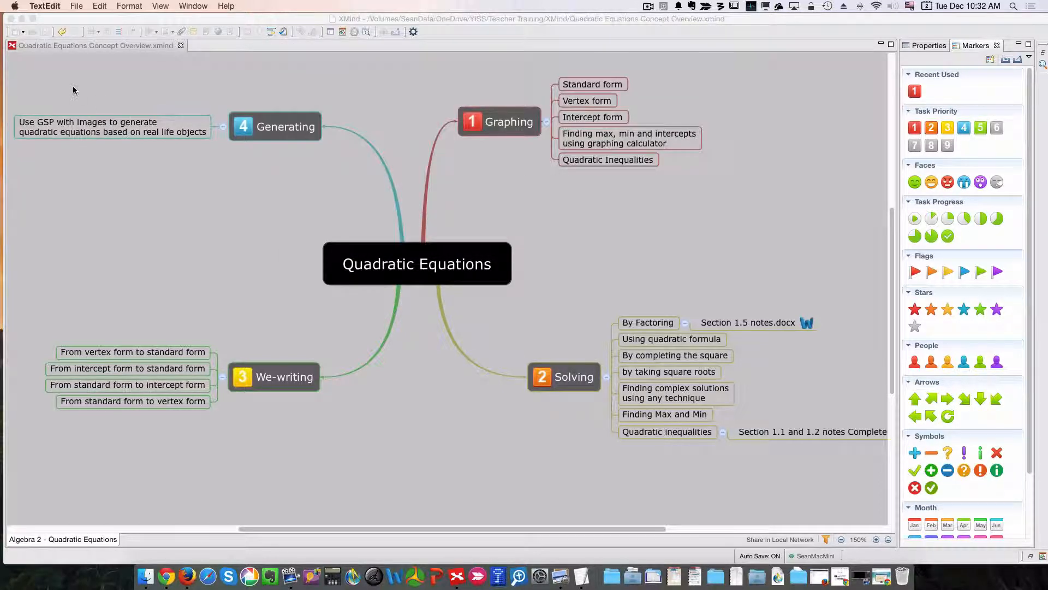
Step: Export the map as a GIF image to "Quadratic Equations.gif" on the Desktop, and quit Preview once the image opens
click(69, 6)
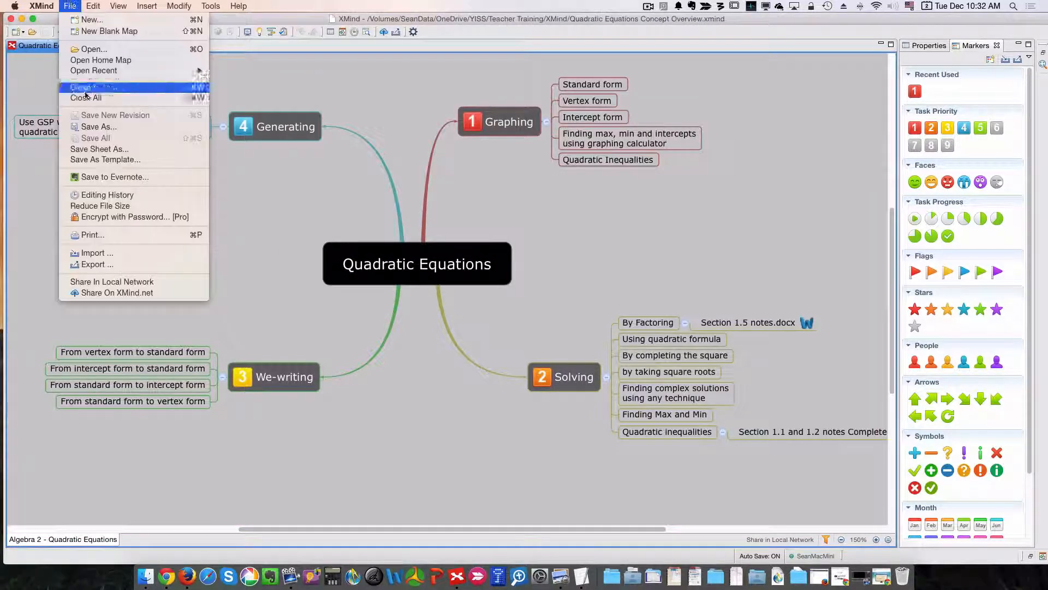
click(99, 266)
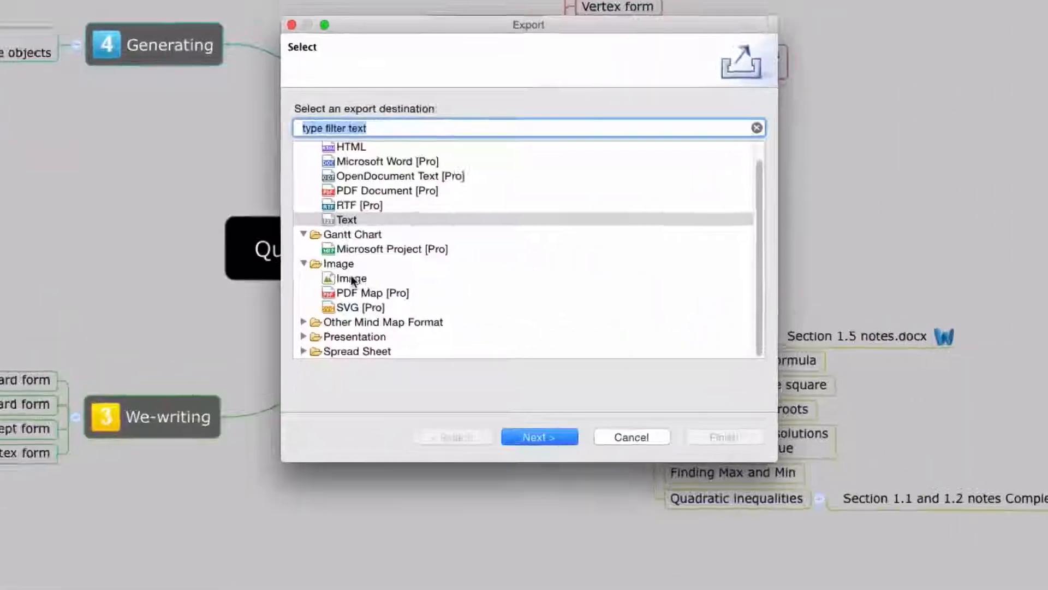
click(397, 301)
click(538, 444)
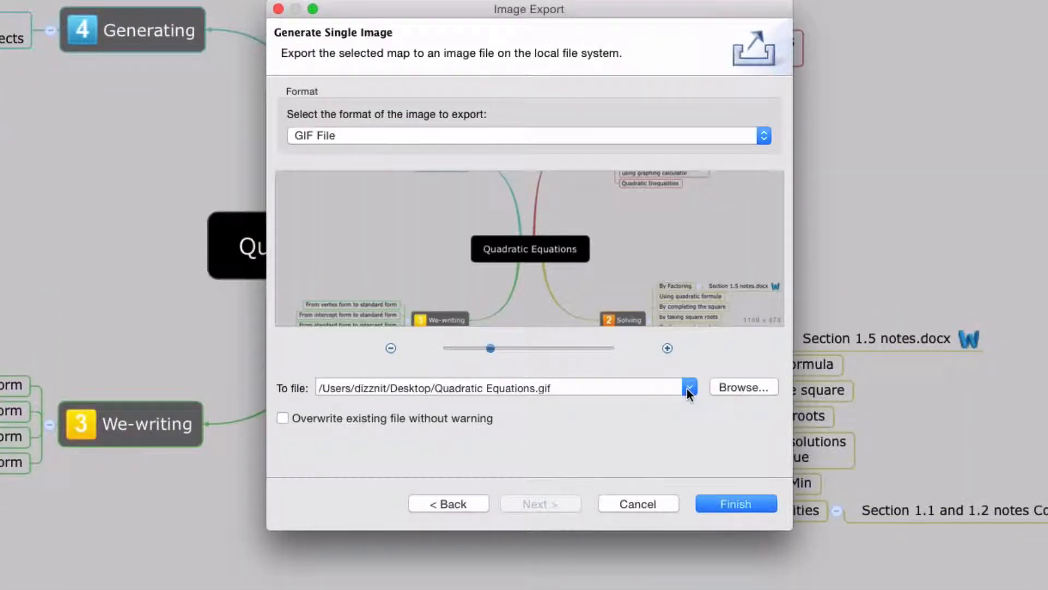
click(755, 134)
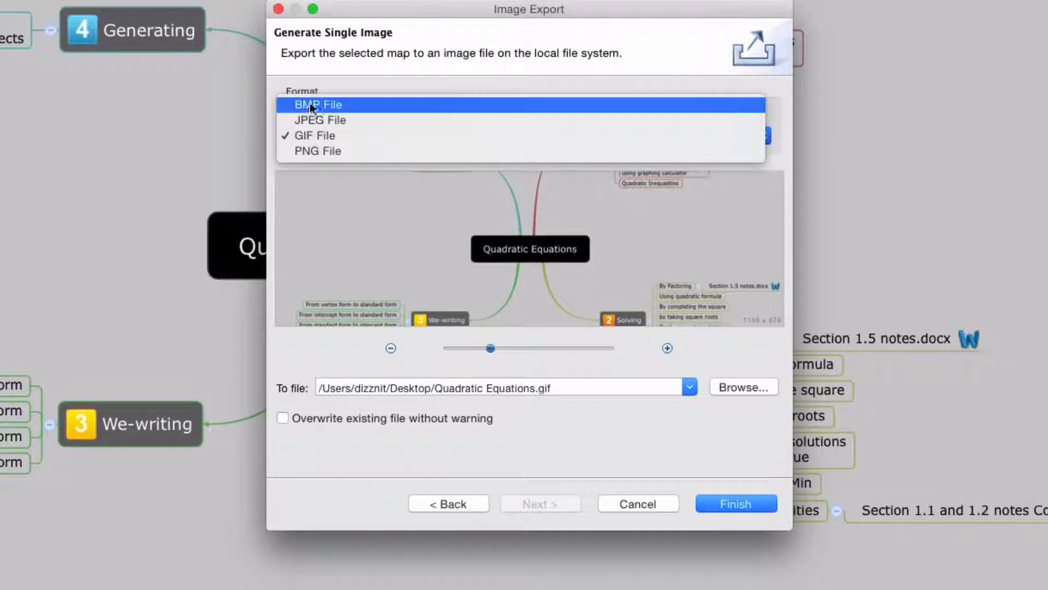
click(303, 136)
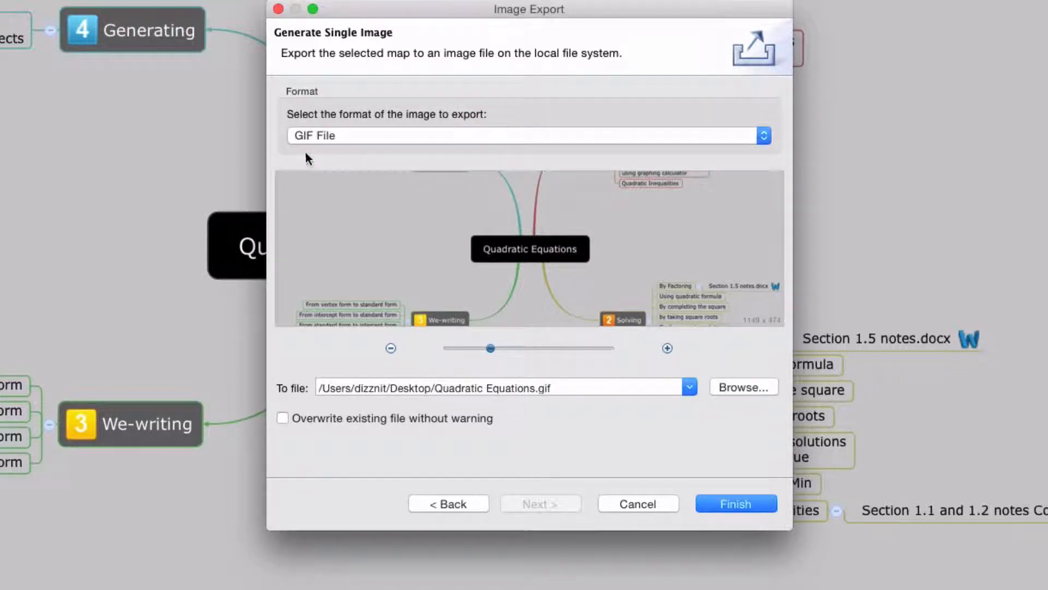
click(748, 140)
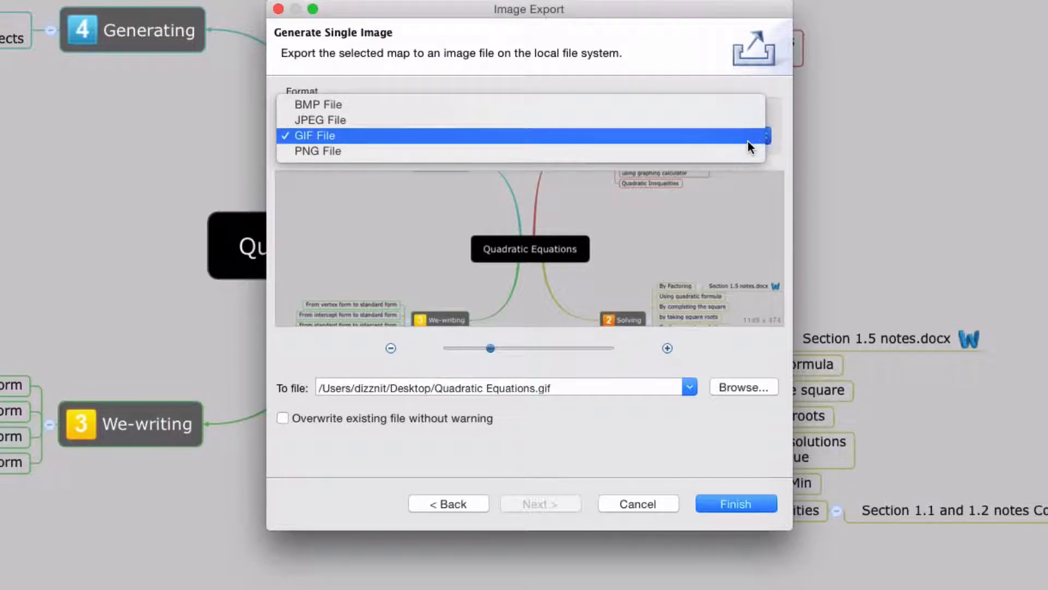
click(589, 62)
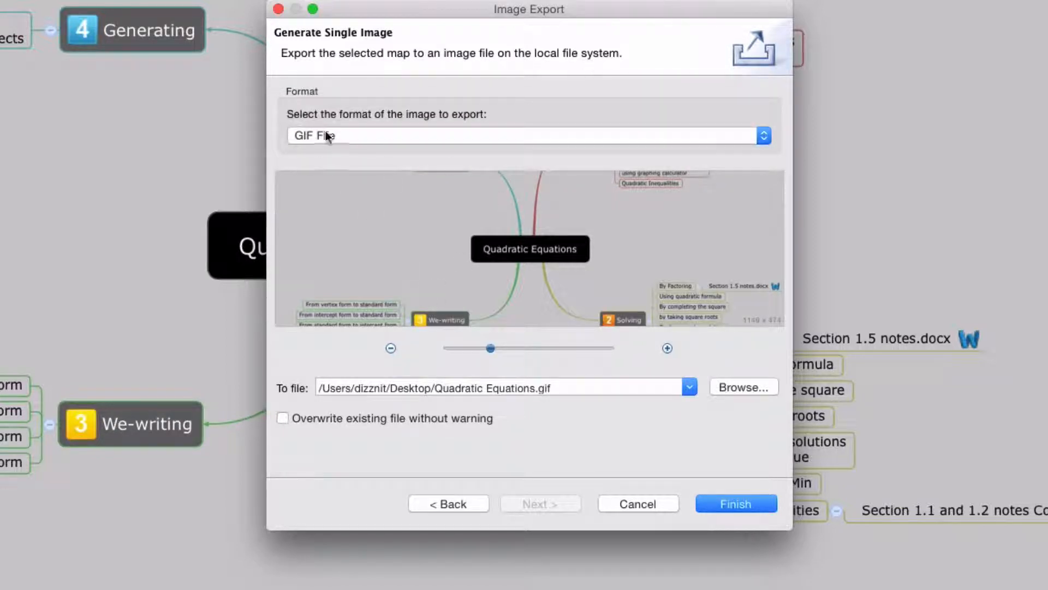
click(746, 502)
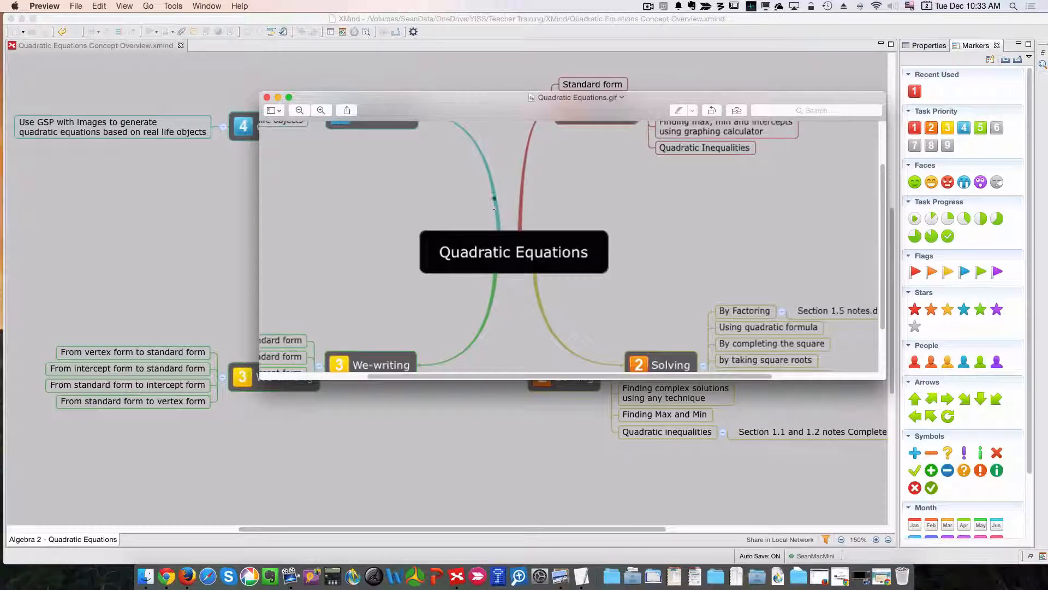
click(47, 6)
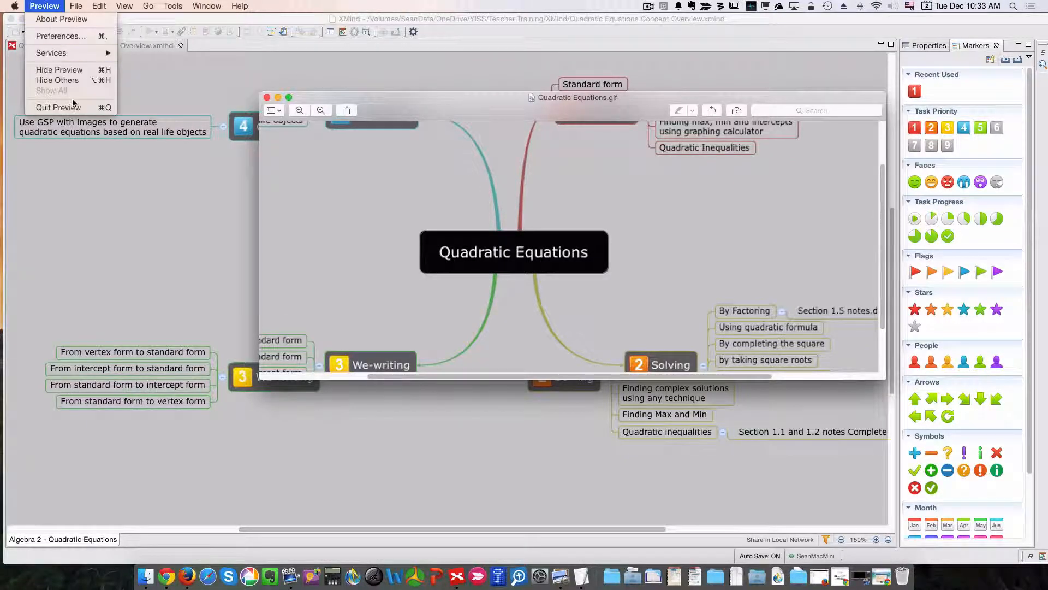
click(72, 106)
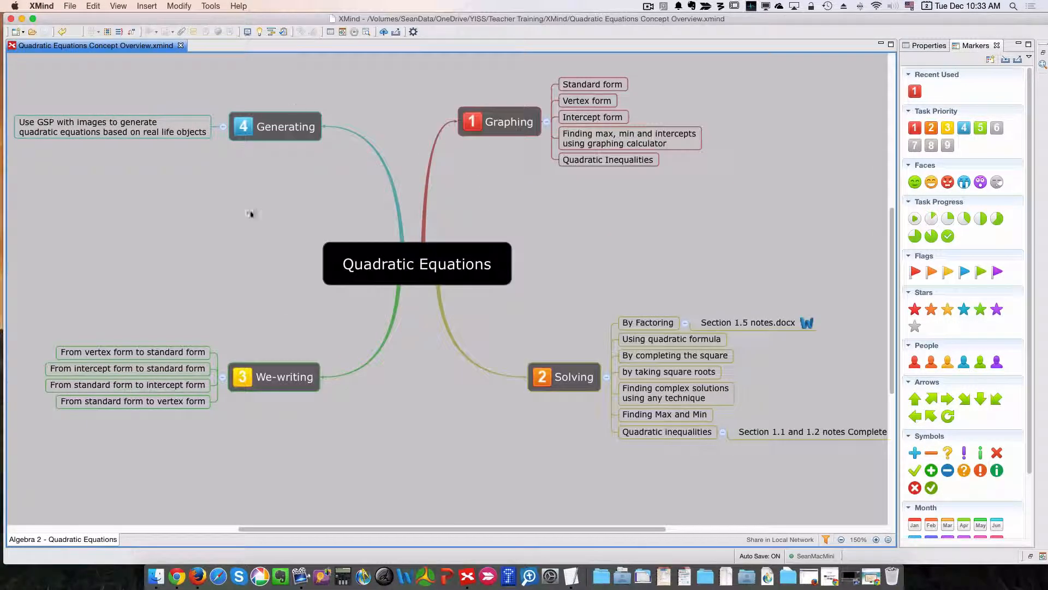